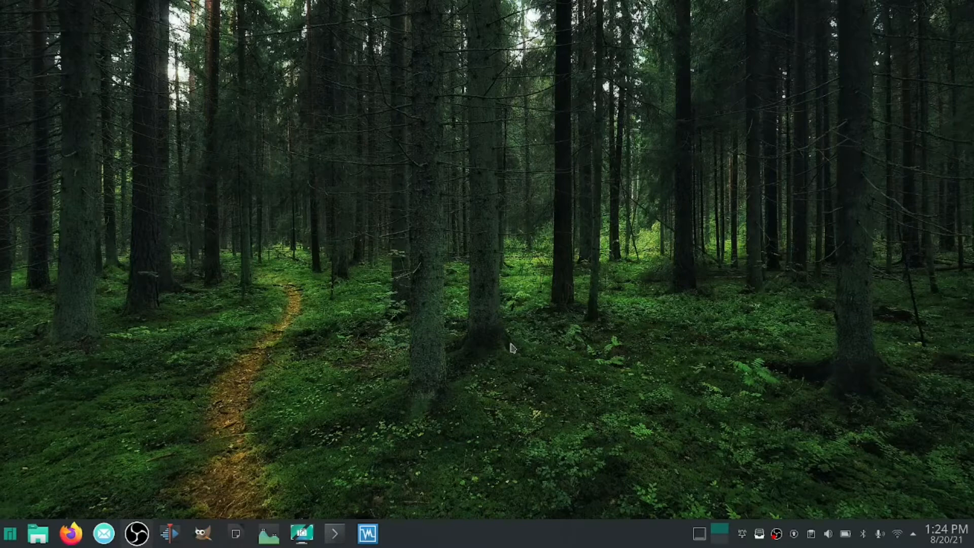
# Search the software manager for "oracle" to check the Oracle VM VirtualBox package, and close it again
pyautogui.click(10, 533)
pyautogui.click(212, 297)
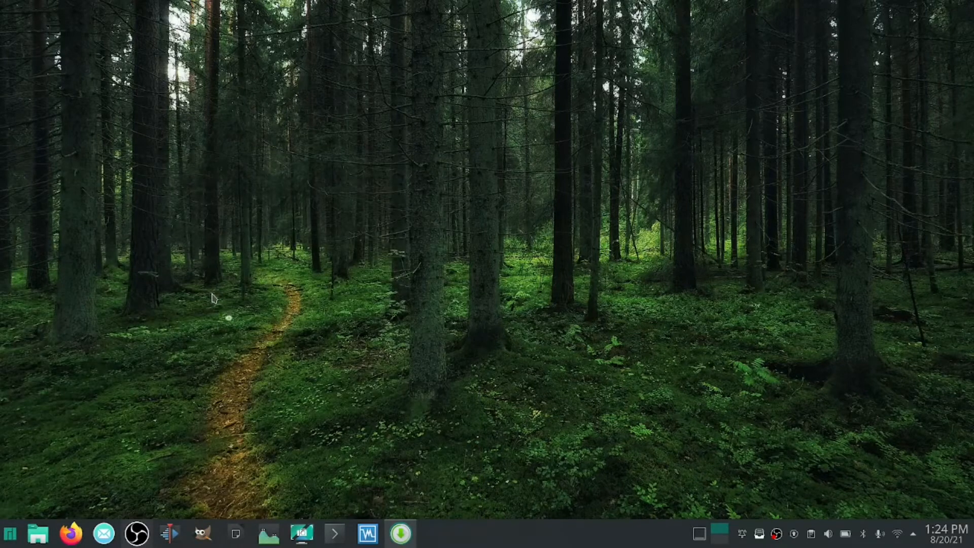
pyautogui.moveTo(375, 16); pyautogui.dragTo(531, 78)
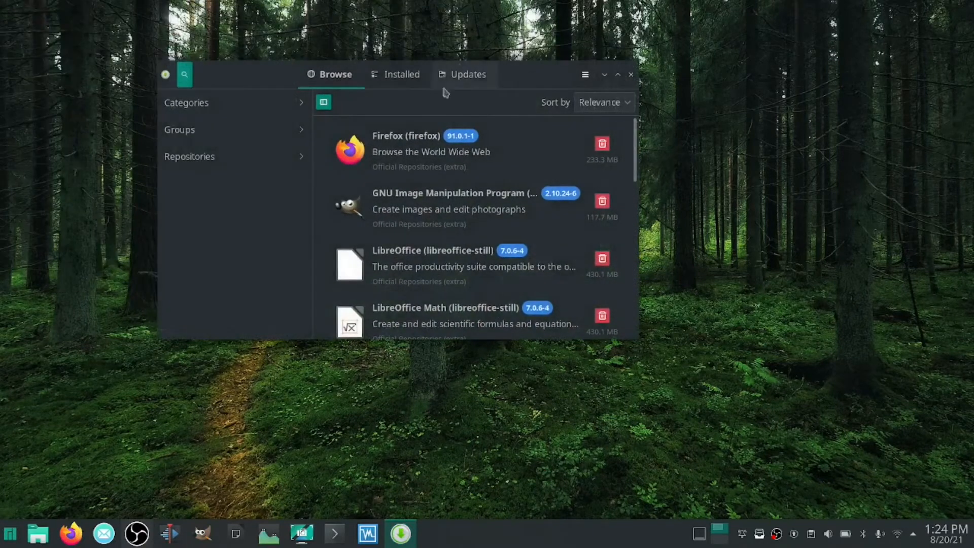
pyautogui.click(185, 75)
pyautogui.write('oracle')
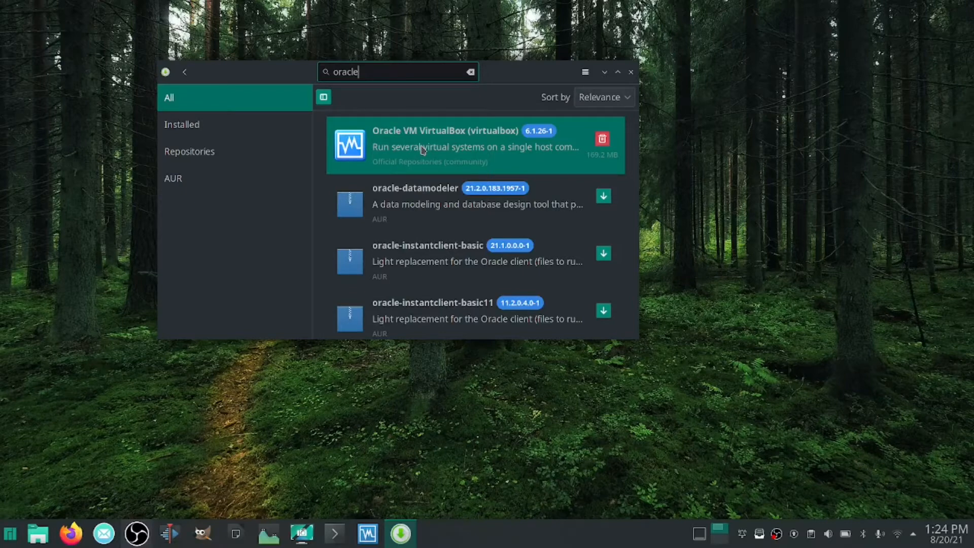
pyautogui.click(631, 72)
# Switch to Firefox, go to ubuntu.com and show the site's download options
pyautogui.click(77, 534)
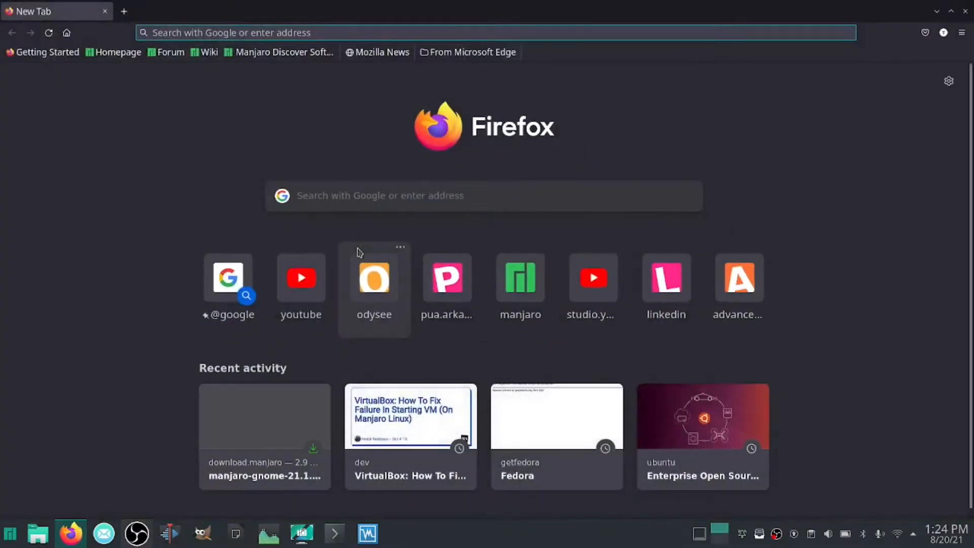
pyautogui.write('ubuntu.com/')
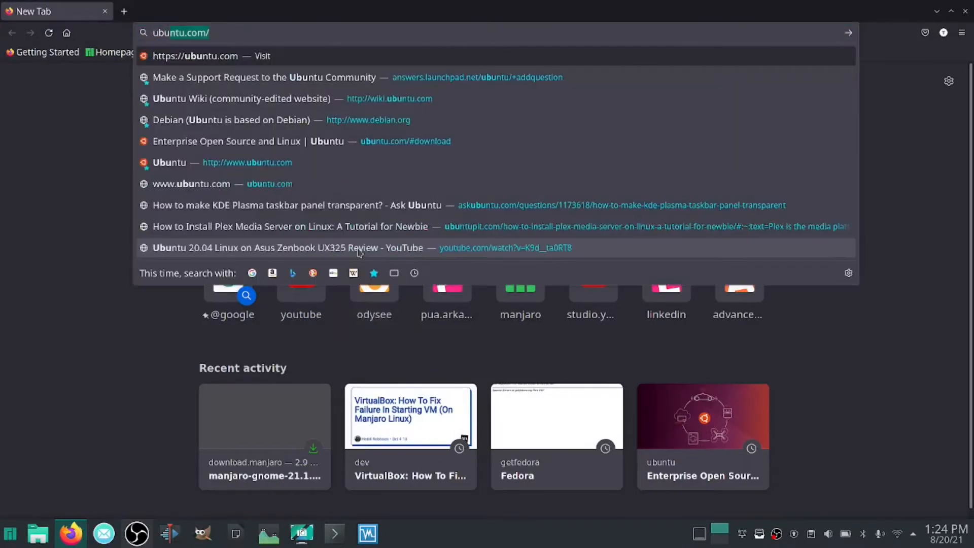
pyautogui.press('Return')
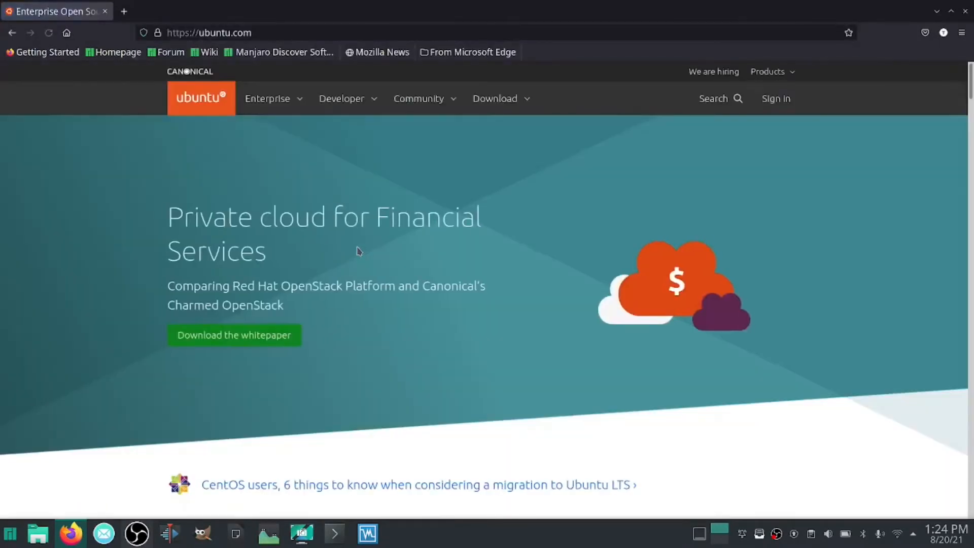
pyautogui.click(518, 99)
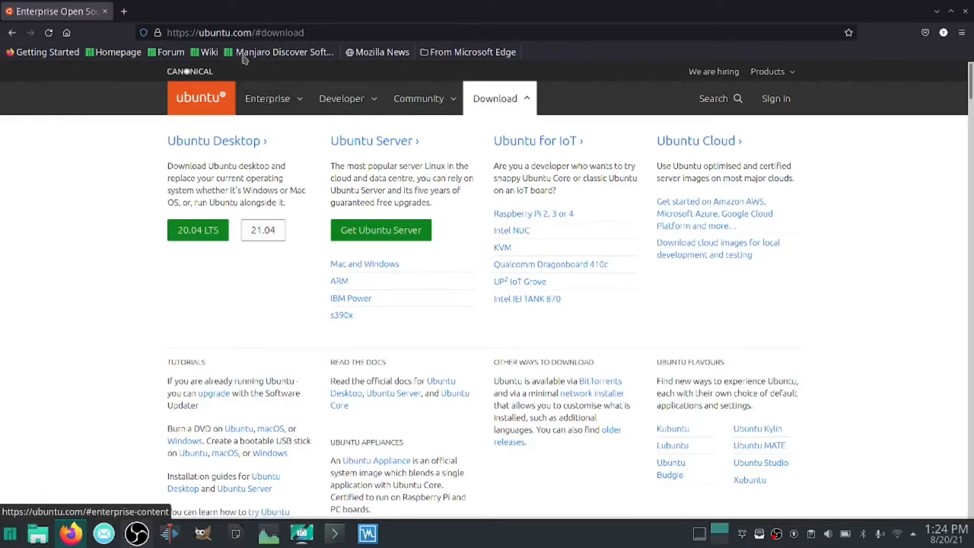
# Search the web for "fedora", open the getfedora.org site and list its official editions
pyautogui.doubleClick(247, 33)
pyautogui.click(246, 33)
pyautogui.tripleClick(246, 33)
pyautogui.write('fedora')
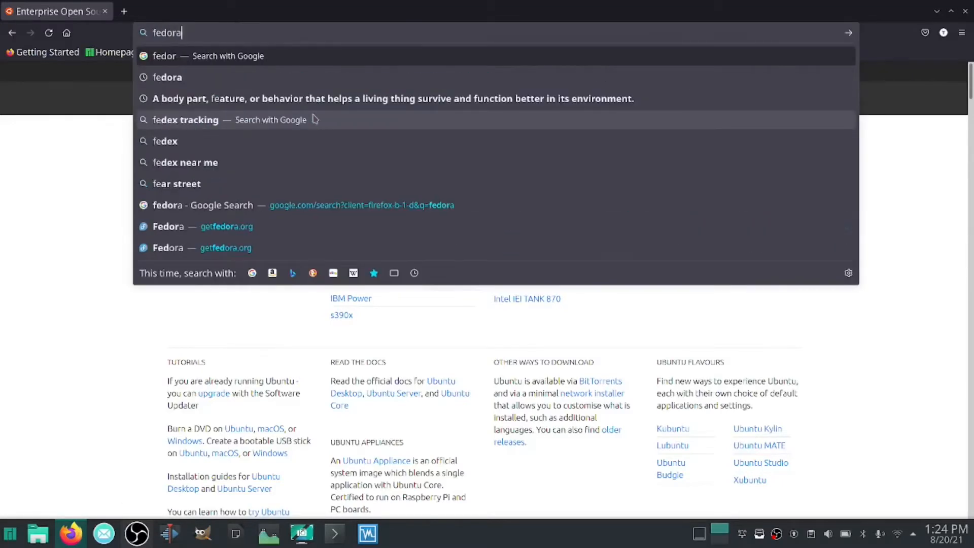
pyautogui.press('Return')
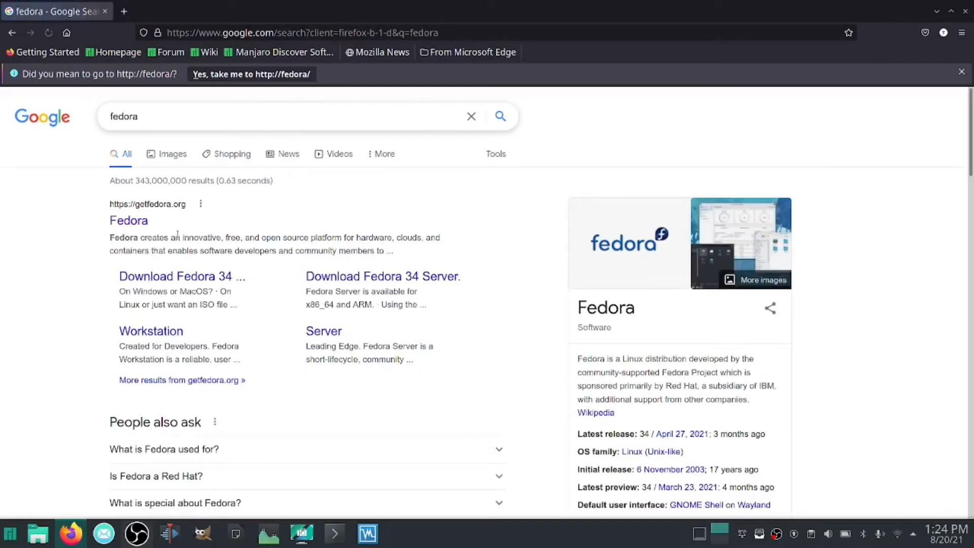
pyautogui.click(126, 222)
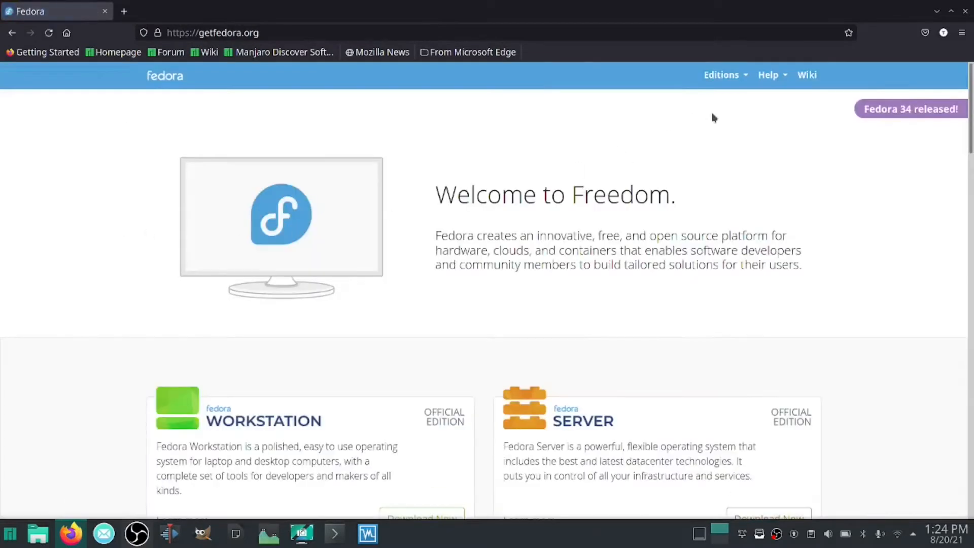
pyautogui.click(724, 81)
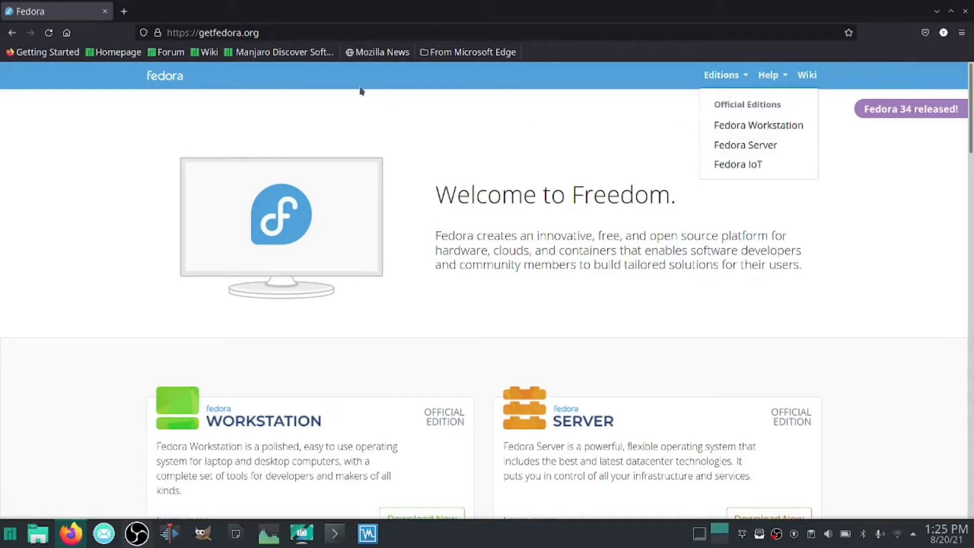
# Go to manjaro.org, open the download page of the GNOME 21.1.0 edition, and close the browser
pyautogui.click(336, 35)
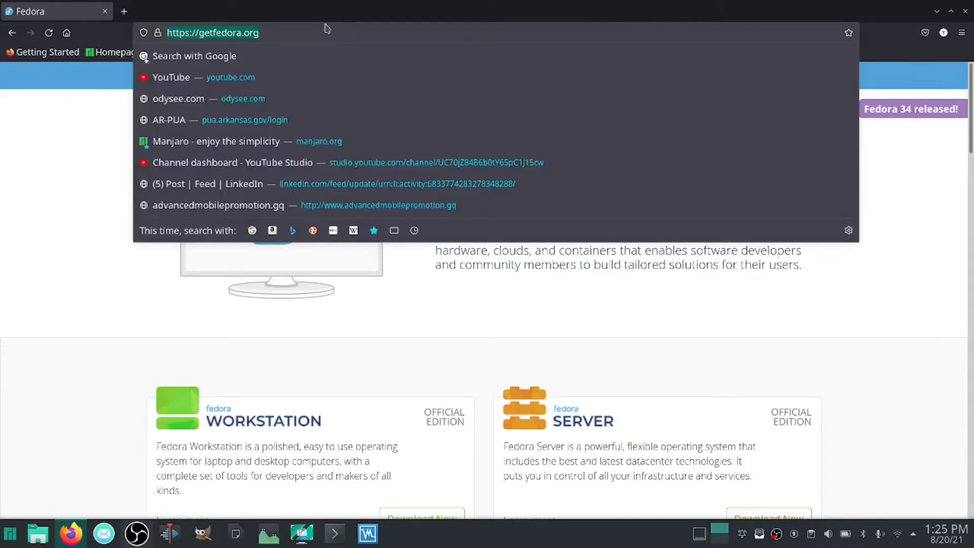
pyautogui.write('manjaro')
pyautogui.press('Return')
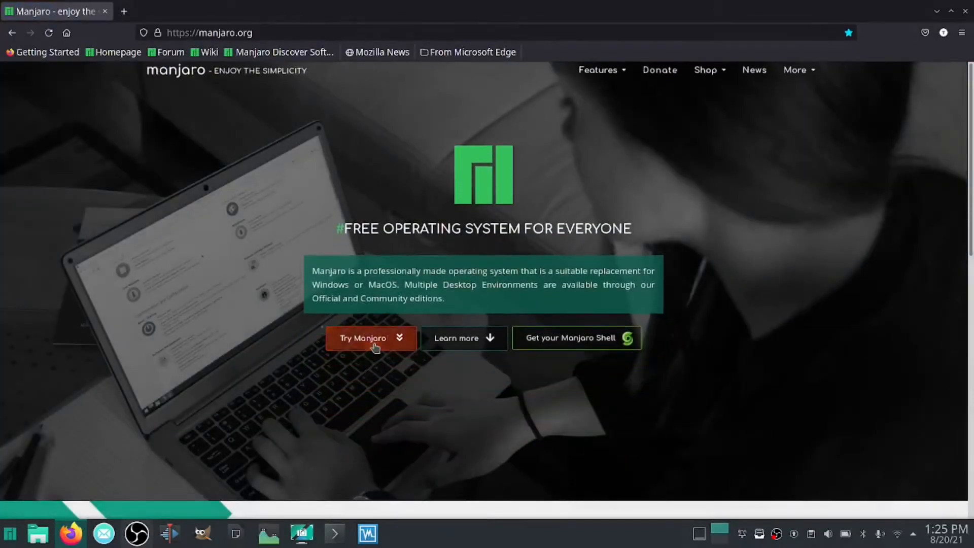
pyautogui.click(375, 346)
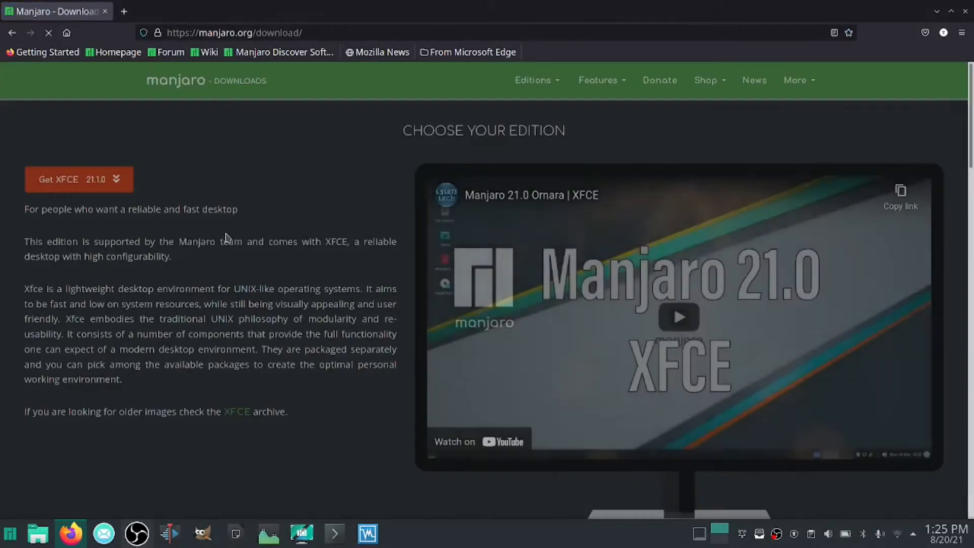
pyautogui.scroll(-15, 227, 239)
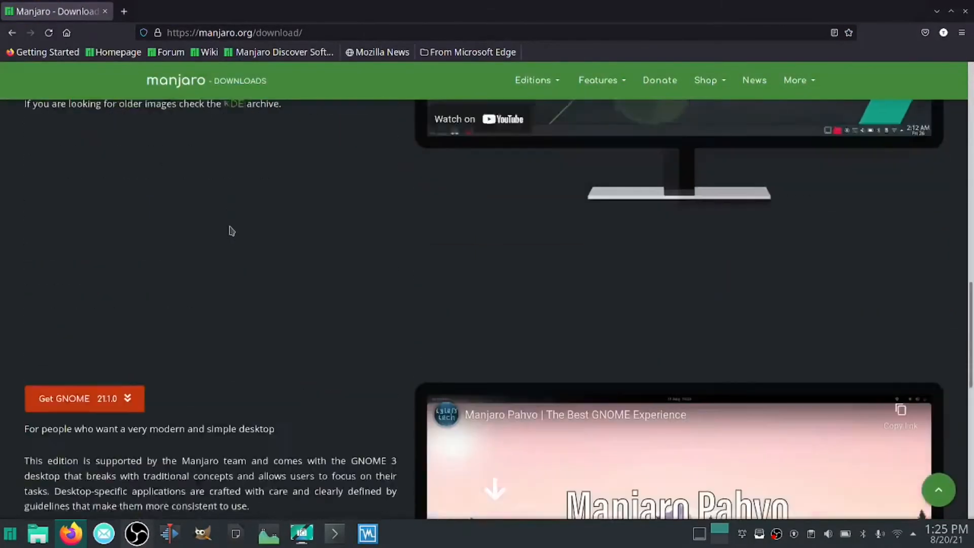
pyautogui.scroll(-4, 231, 231)
pyautogui.click(110, 218)
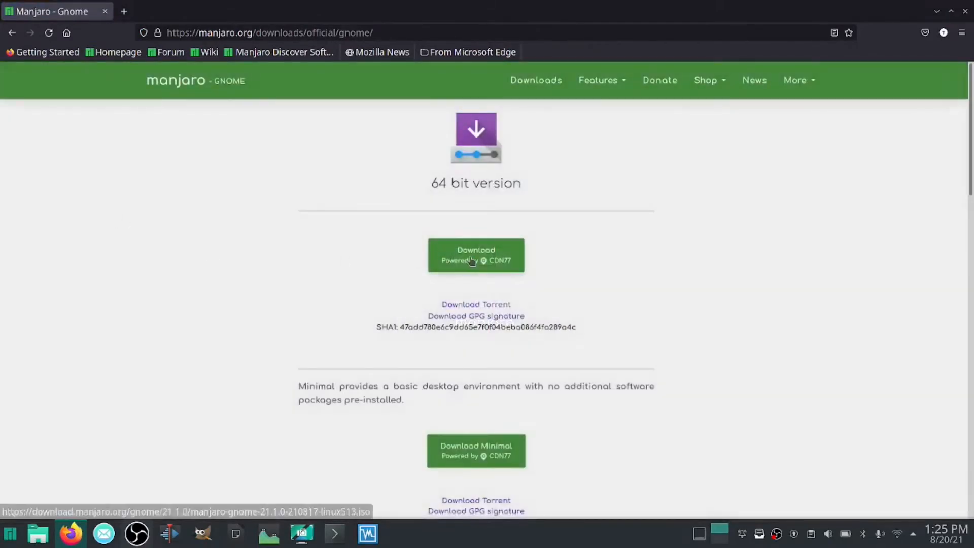
pyautogui.click(965, 12)
# Check the Downloads folder in the Dolphin file manager, return to Home and close the window
pyautogui.click(38, 533)
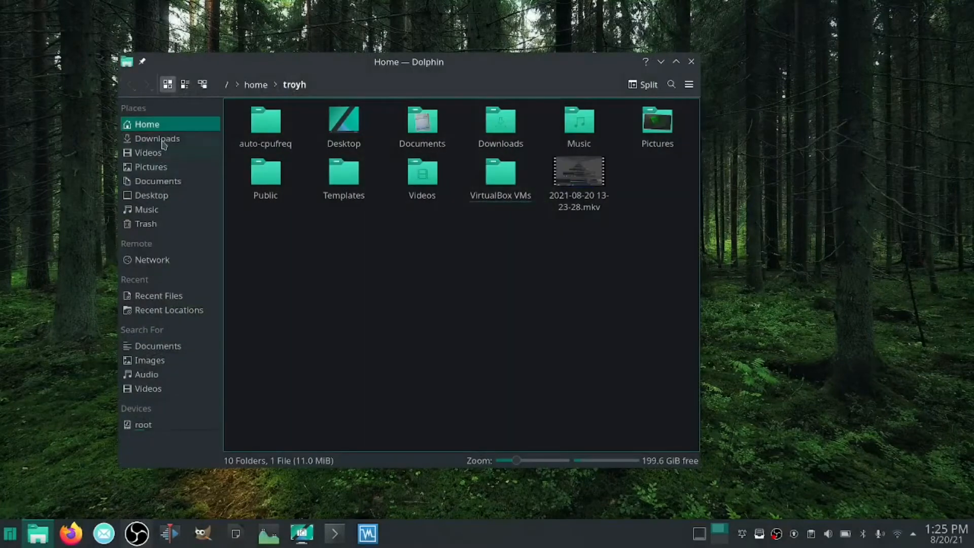
pyautogui.click(163, 143)
pyautogui.click(147, 127)
pyautogui.click(691, 62)
# Switch to VirtualBox and start a new virtual machine named "Manjaro Gnome" with type Linux and version Arch Linux (64-bit)
pyautogui.click(369, 536)
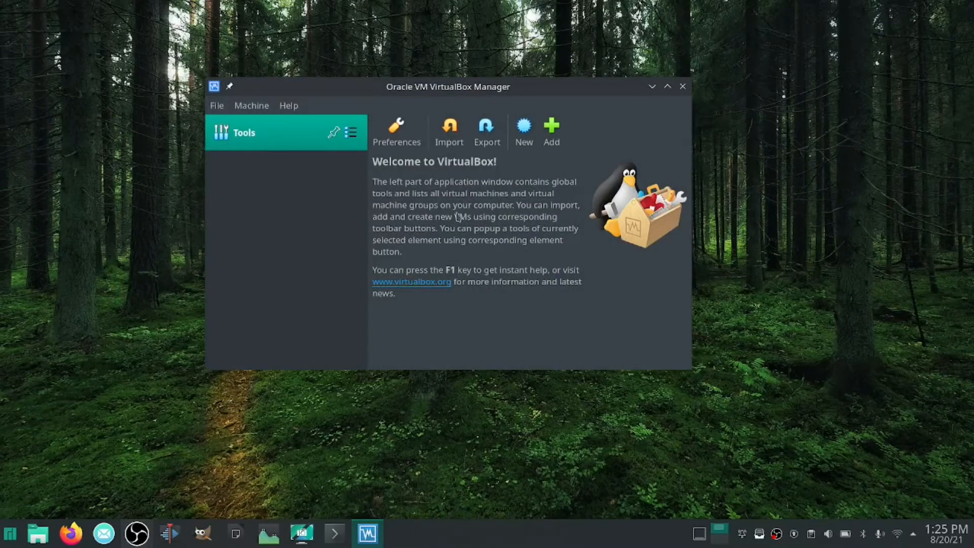
pyautogui.click(525, 134)
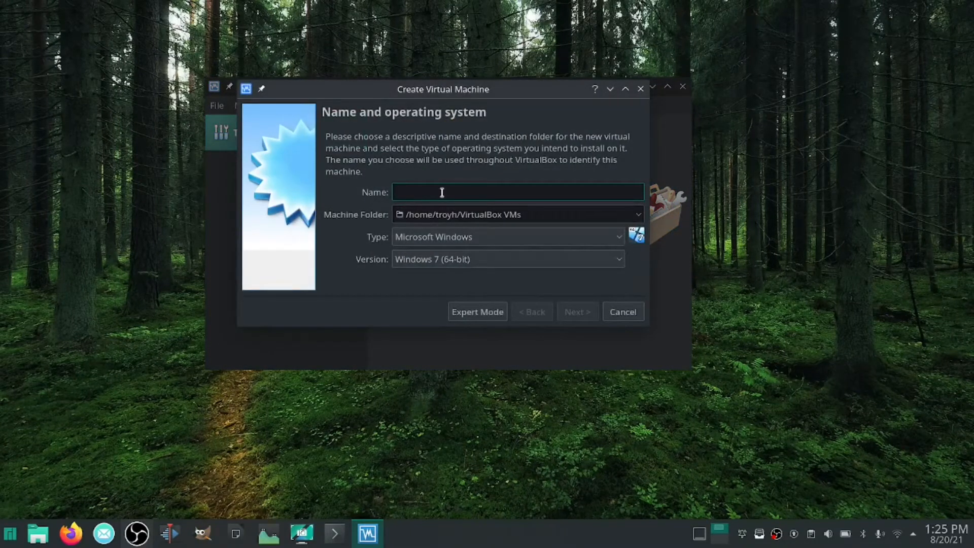
pyautogui.write('Manjaro Gnome')
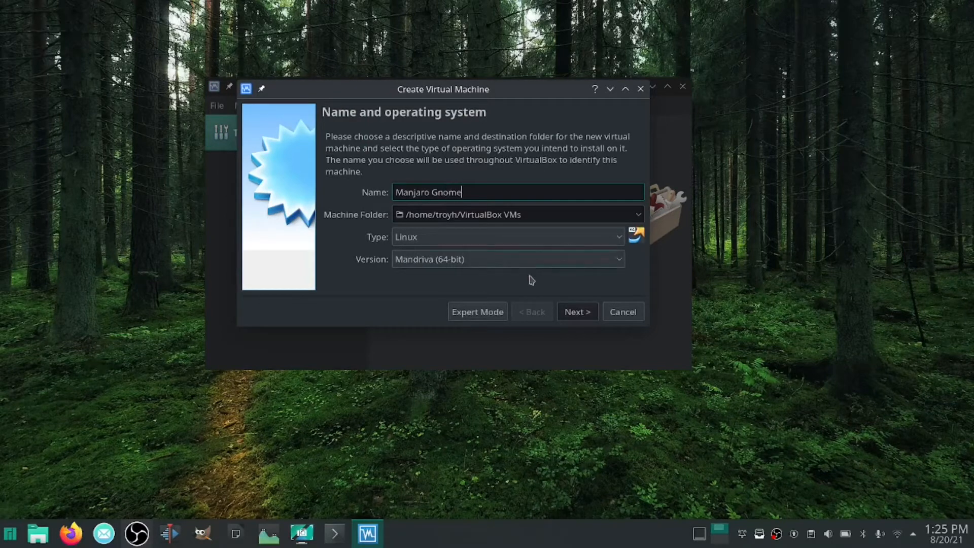
pyautogui.click(574, 264)
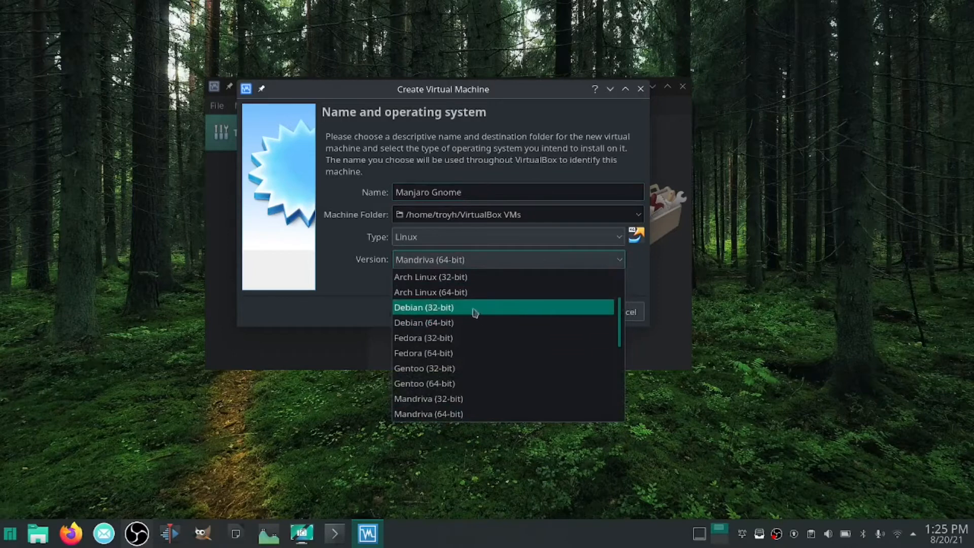
pyautogui.click(468, 294)
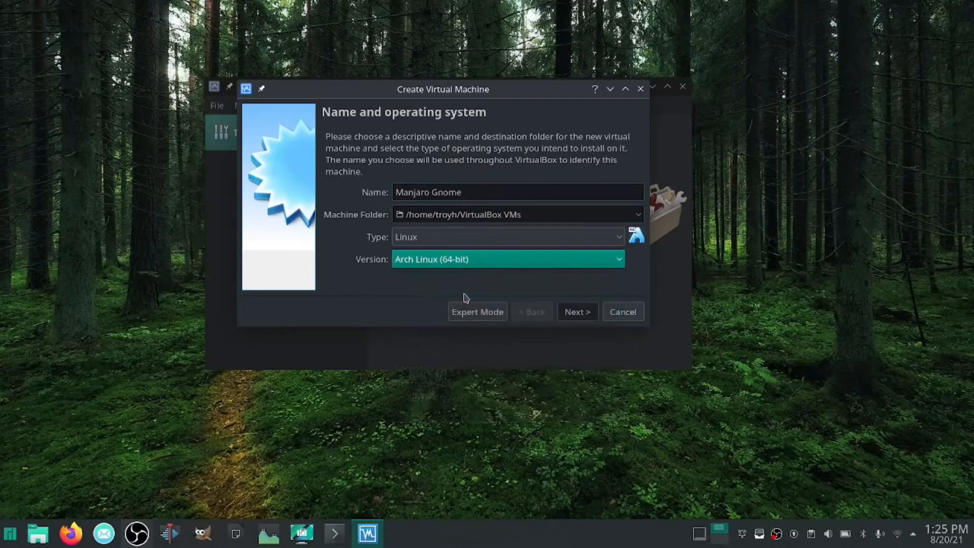
pyautogui.click(581, 317)
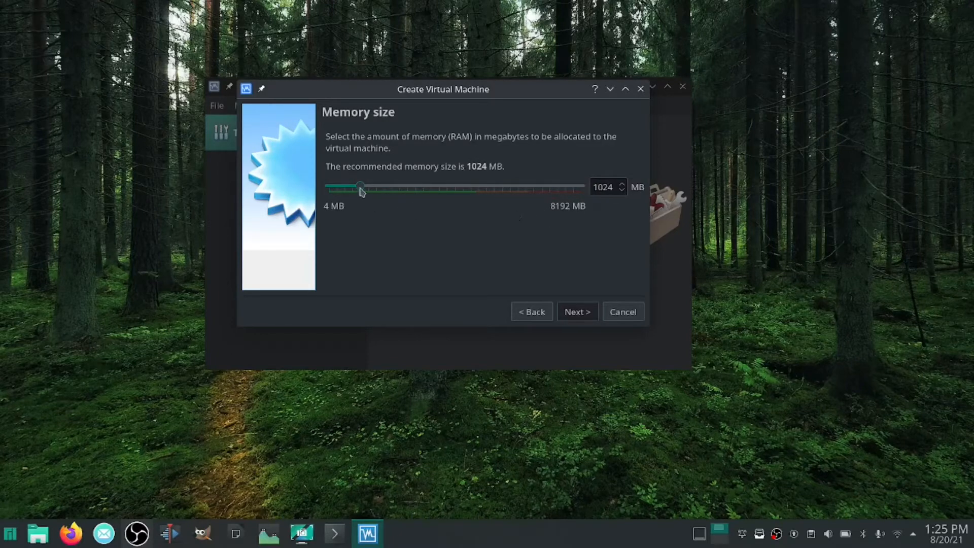
# Allocate 3060 MB of memory and create the virtual machine without adding a virtual hard disk
pyautogui.moveTo(361, 190); pyautogui.dragTo(424, 187)
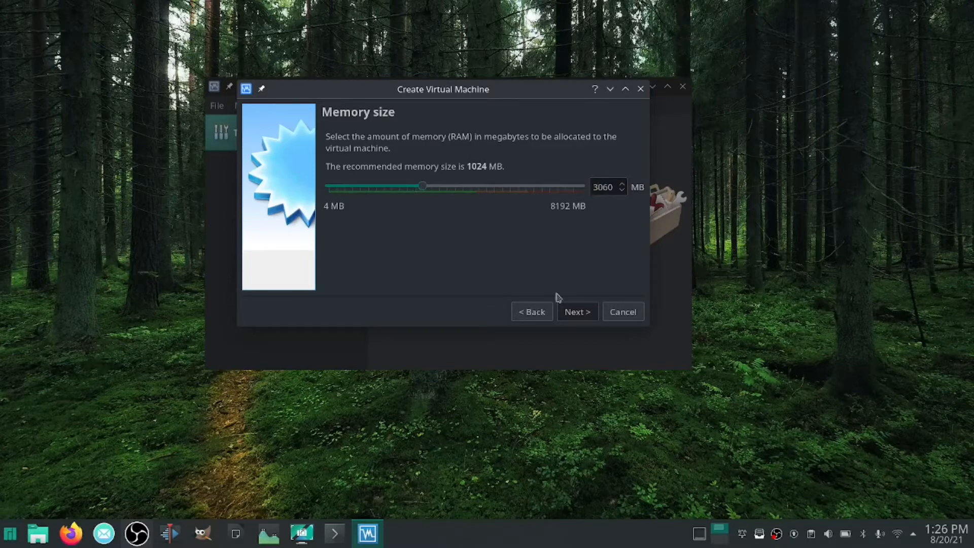
pyautogui.click(578, 312)
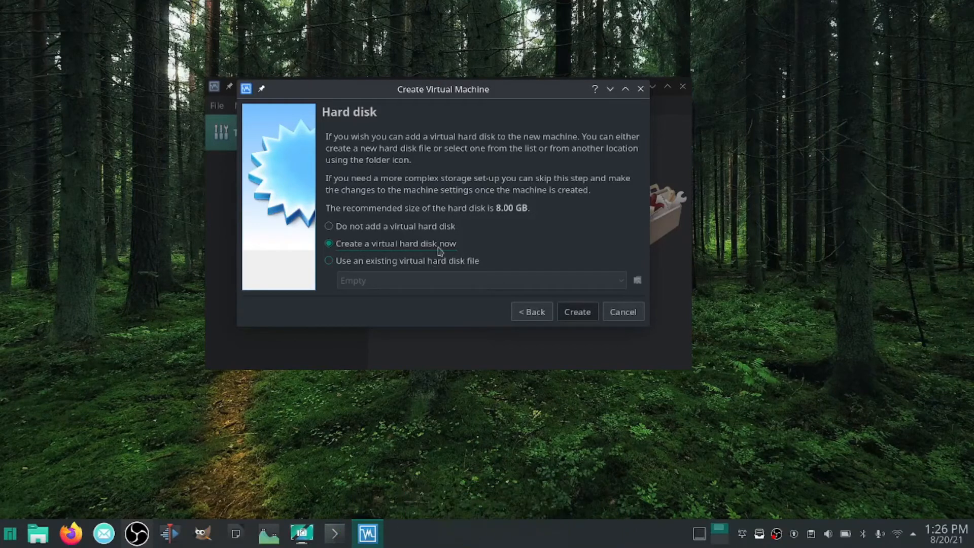
pyautogui.click(329, 227)
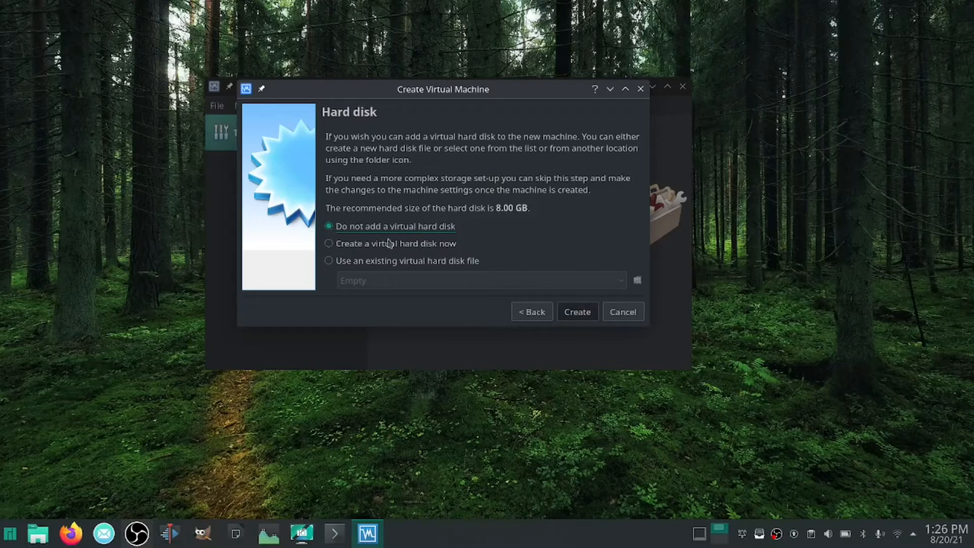
pyautogui.click(577, 318)
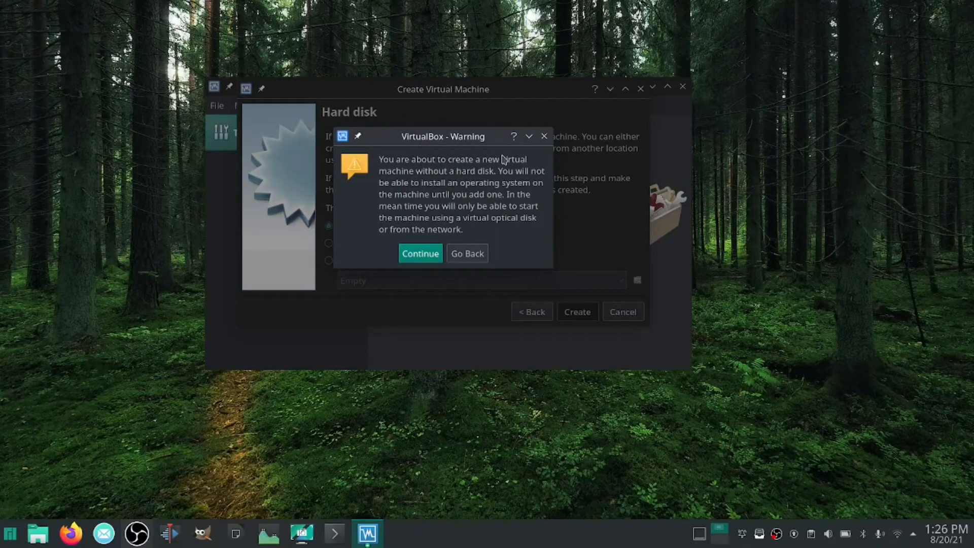
pyautogui.click(420, 253)
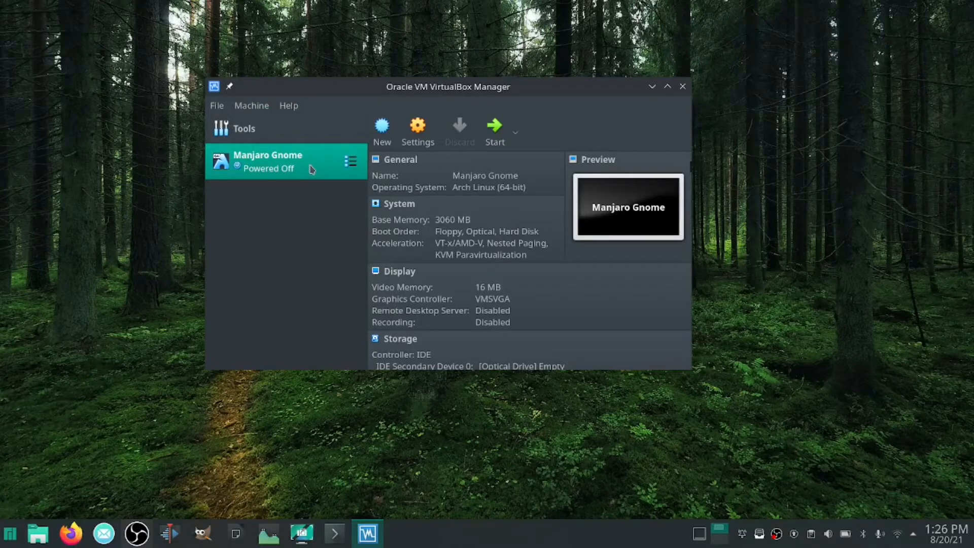
# Open the Manjaro Gnome machine's settings and review its general, advanced, description and disk encryption options
pyautogui.click(418, 131)
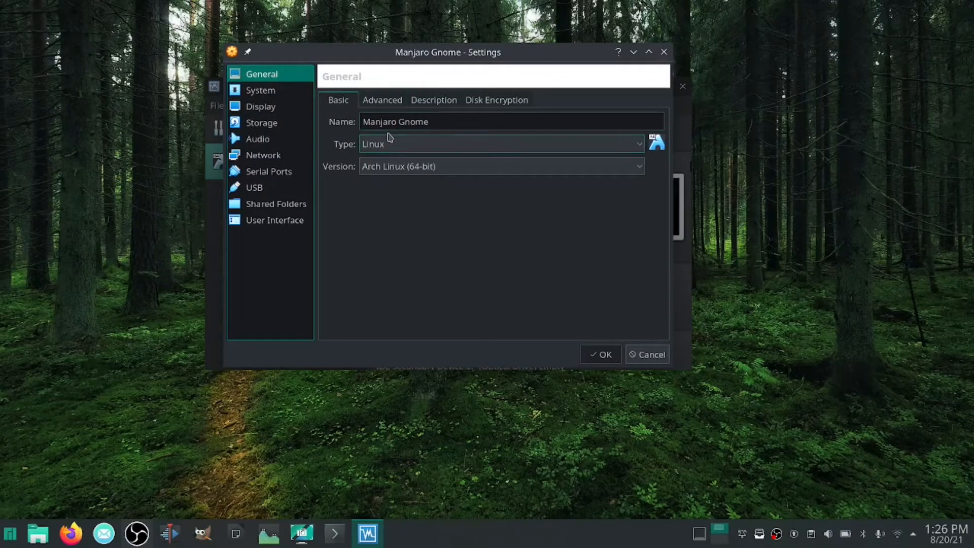
pyautogui.click(382, 100)
pyautogui.click(423, 102)
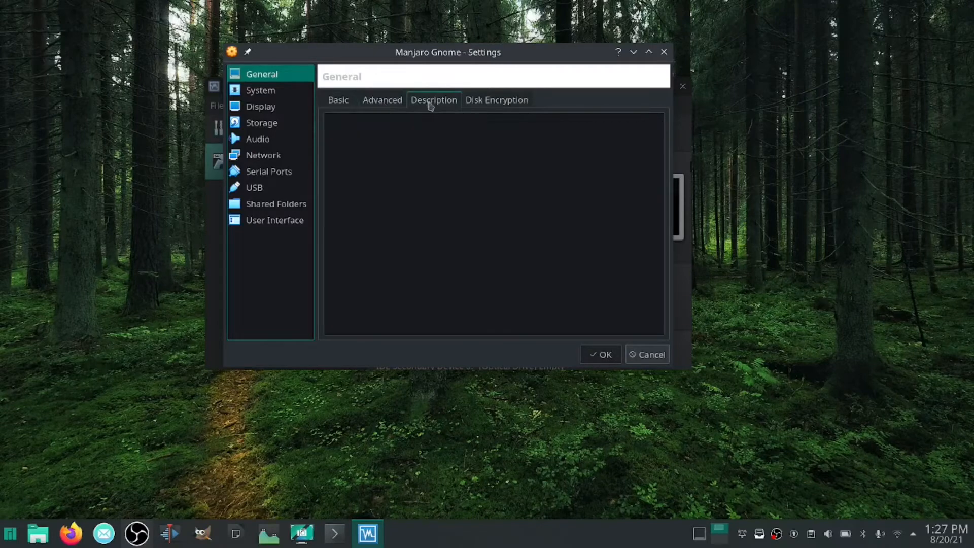
pyautogui.click(496, 101)
pyautogui.click(338, 100)
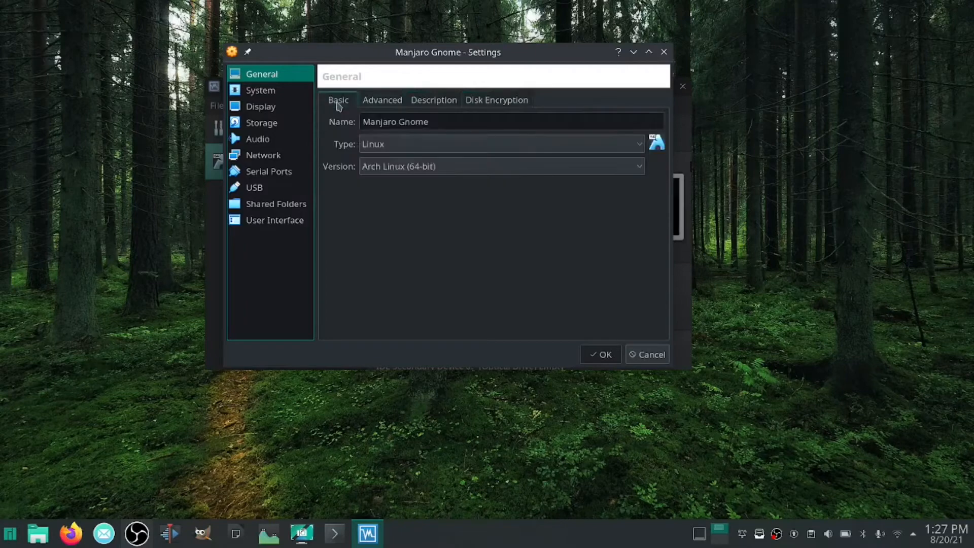
# Set the machine's processor count to 4 CPUs in the system settings and check the acceleration options
pyautogui.click(263, 95)
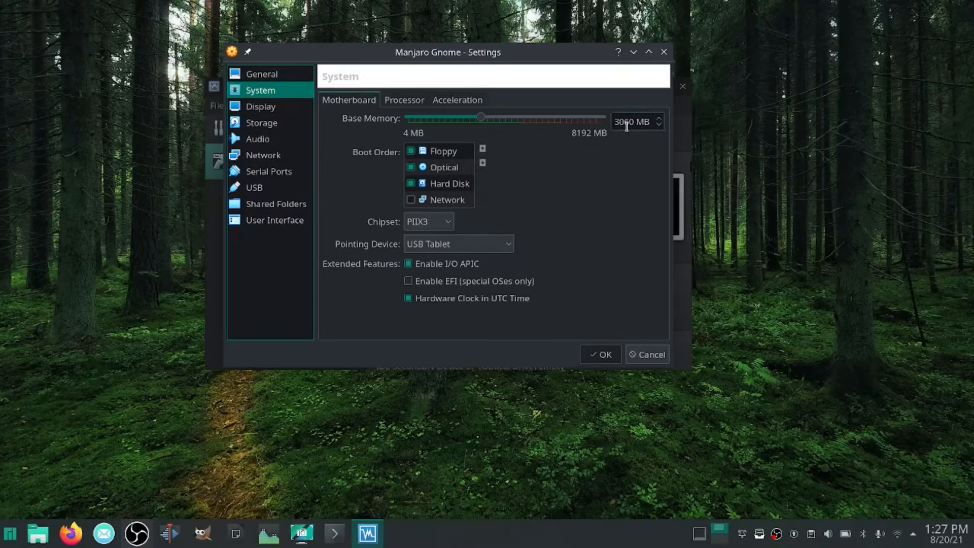
pyautogui.click(407, 103)
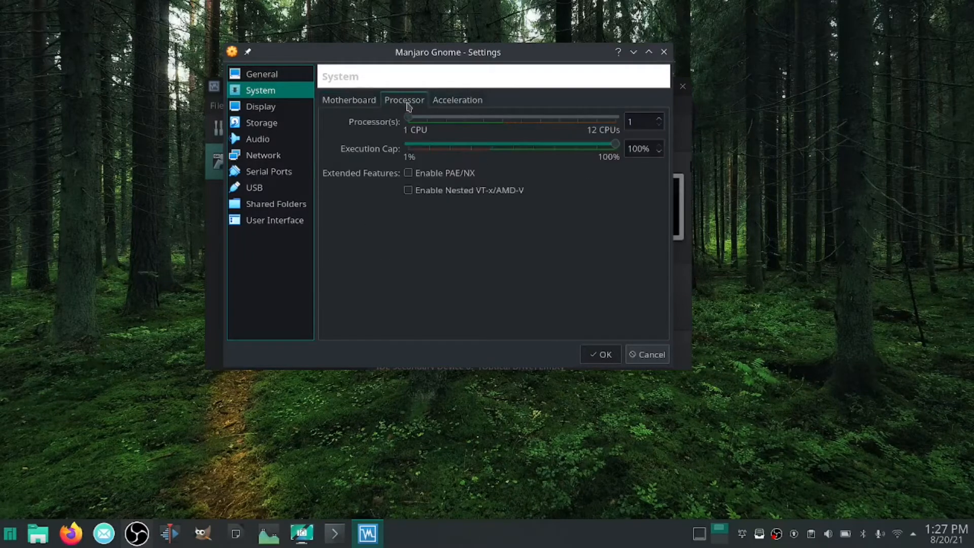
pyautogui.moveTo(412, 122); pyautogui.dragTo(460, 119)
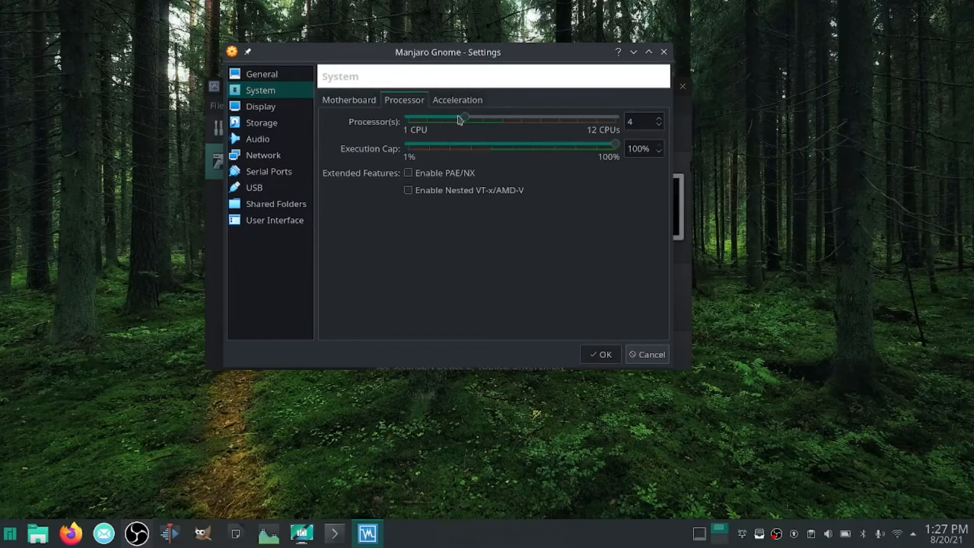
pyautogui.click(449, 102)
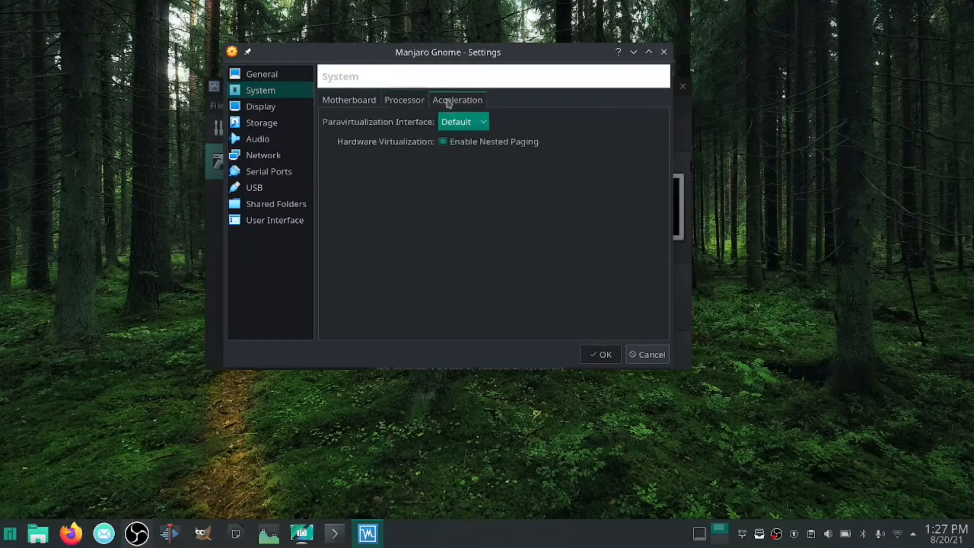
# Recheck the motherboard options, set the display's video memory to 32 MB, and review the remote display and recording options
pyautogui.click(345, 102)
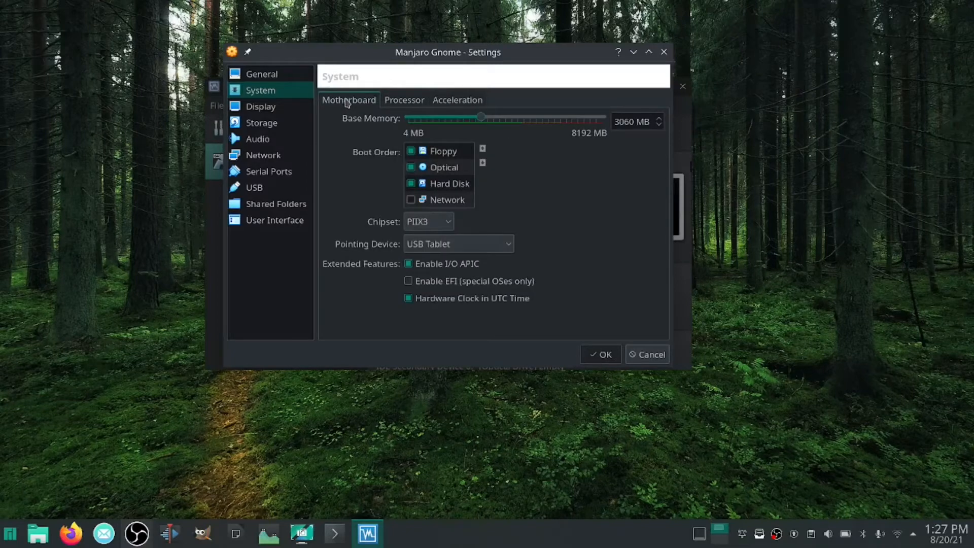
pyautogui.click(262, 108)
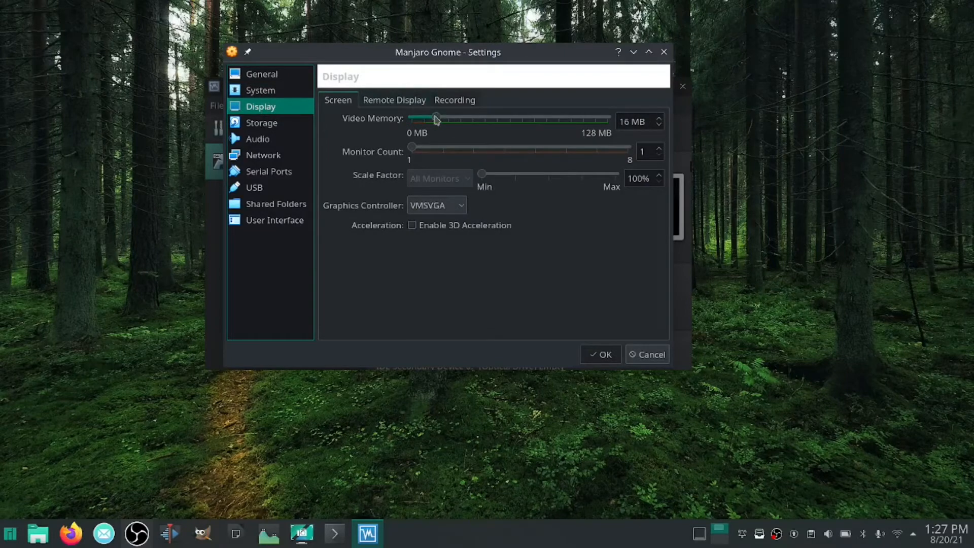
pyautogui.moveTo(442, 122); pyautogui.dragTo(460, 120)
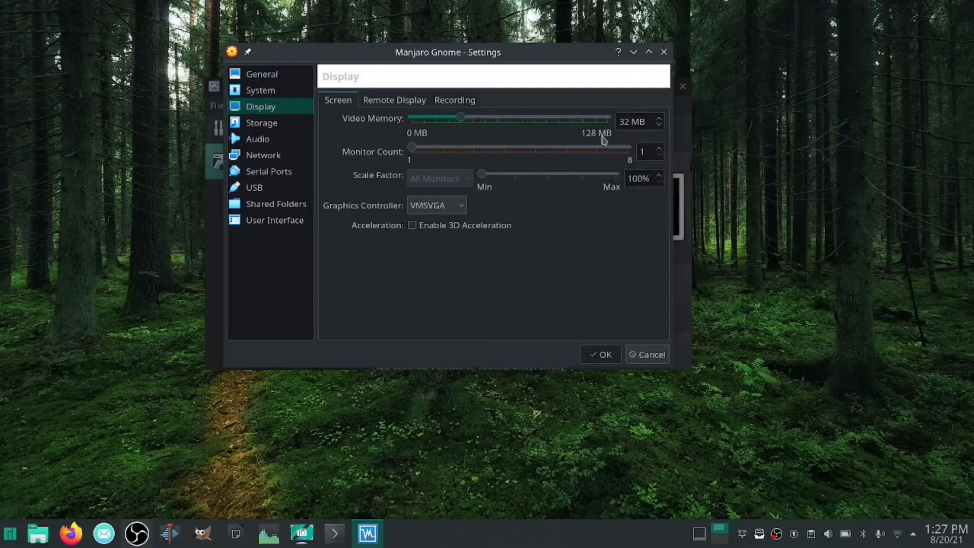
pyautogui.click(393, 103)
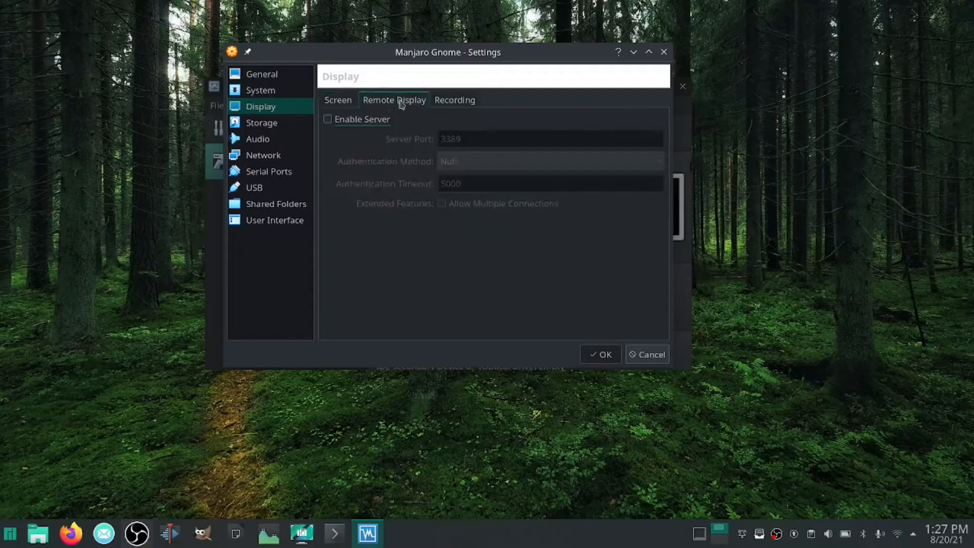
pyautogui.click(454, 101)
pyautogui.click(329, 104)
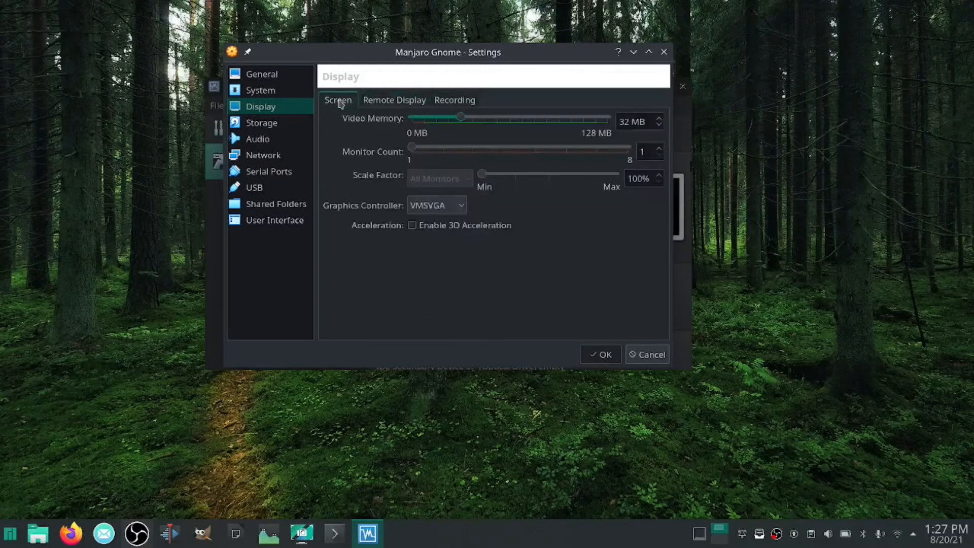
# Load manjaro-gnome-21.1.0-210817-linux513.iso into the empty IDE optical drive with Live CD/DVD enabled
pyautogui.click(271, 125)
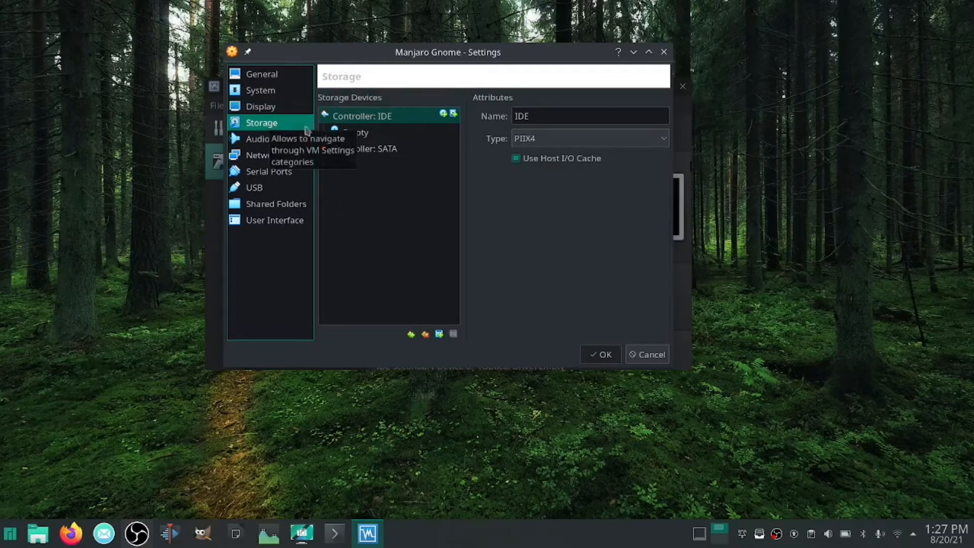
pyautogui.click(359, 138)
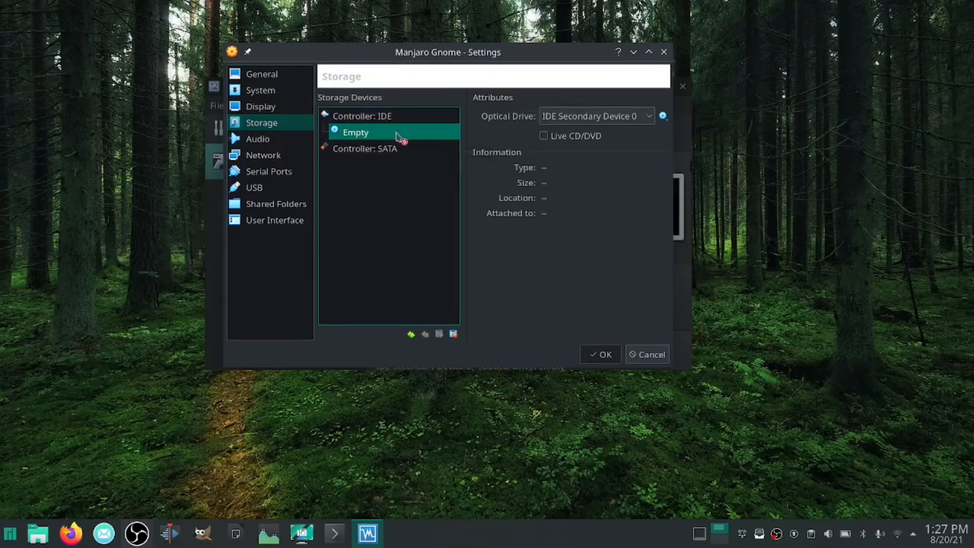
pyautogui.click(544, 135)
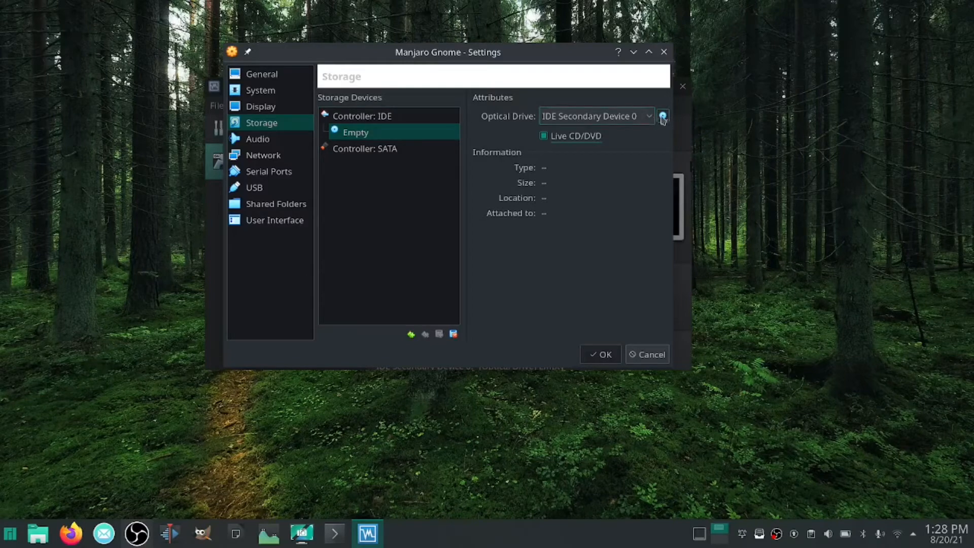
pyautogui.click(663, 118)
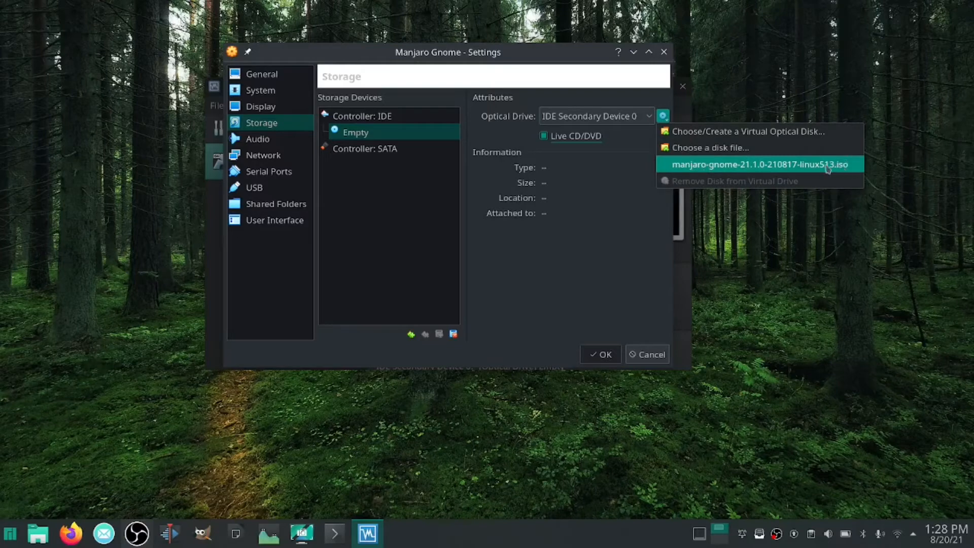
pyautogui.click(702, 171)
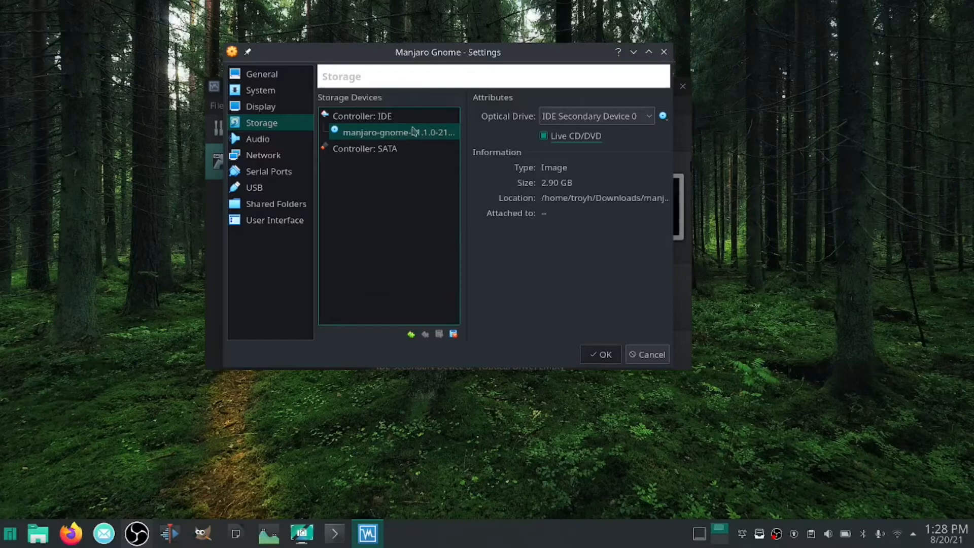
# Review the audio, network, serial port, USB, shared folder, user interface and general settings, and save the machine's configuration
pyautogui.click(255, 142)
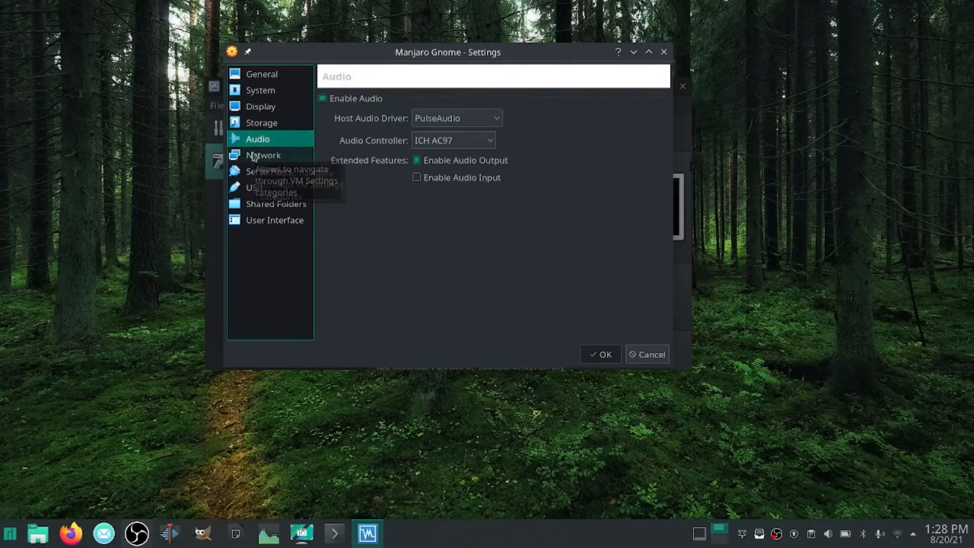
pyautogui.click(254, 157)
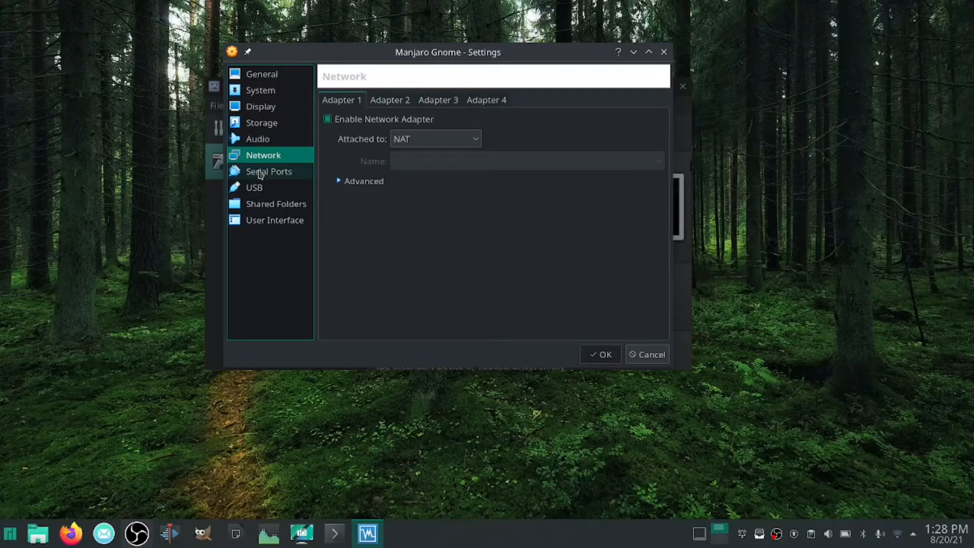
pyautogui.click(261, 174)
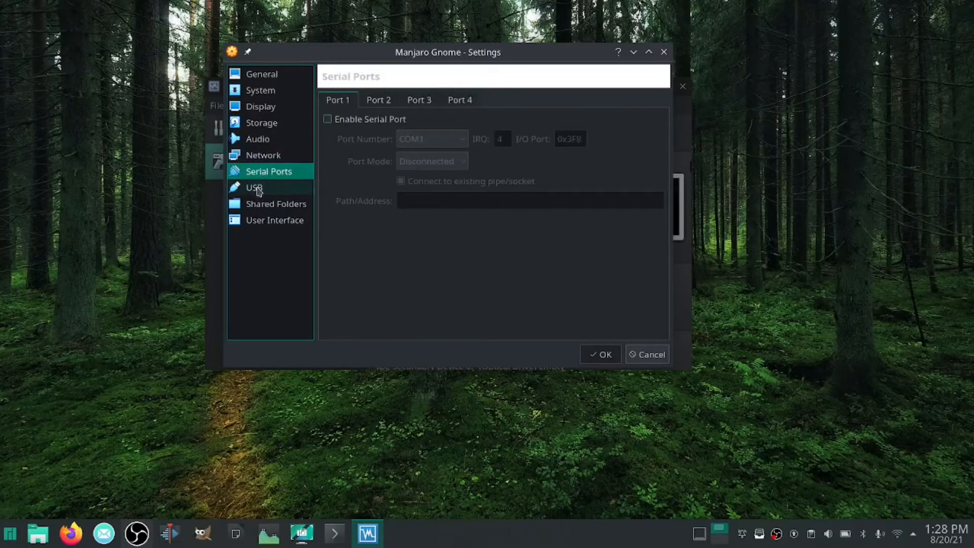
pyautogui.click(259, 190)
pyautogui.click(264, 208)
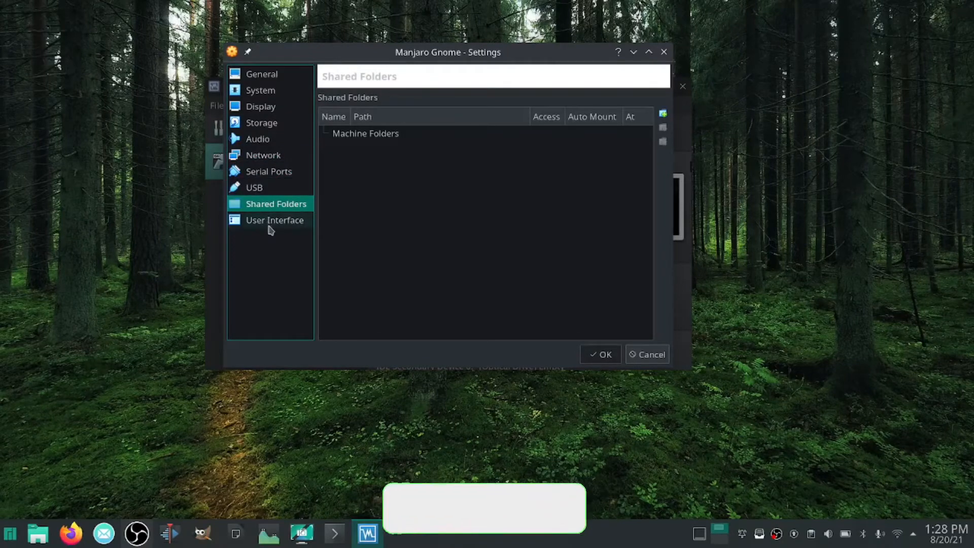
pyautogui.click(268, 224)
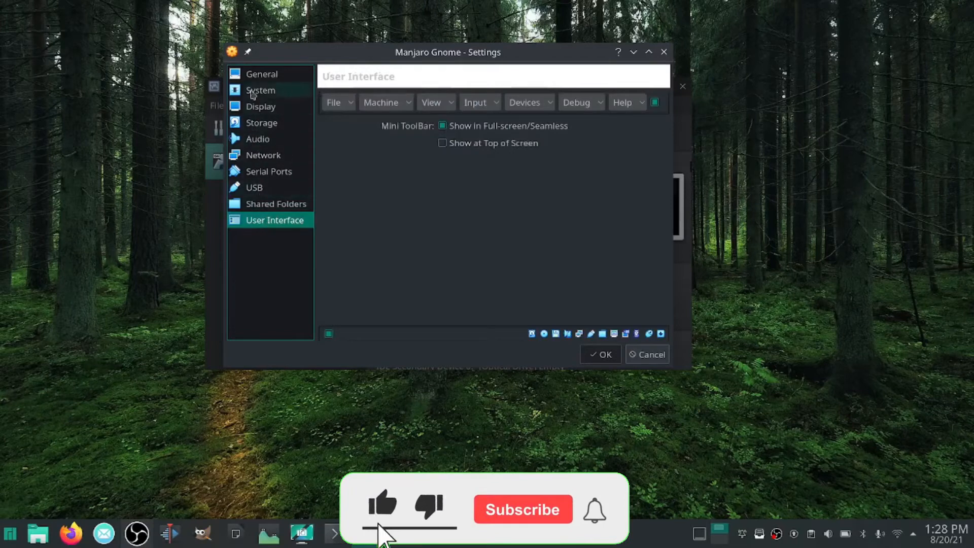
pyautogui.click(260, 74)
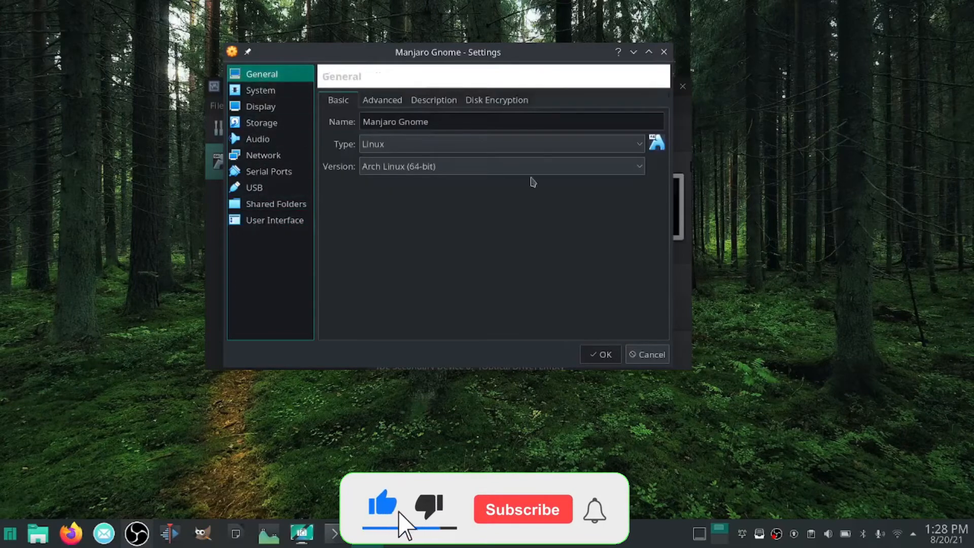
pyautogui.click(604, 355)
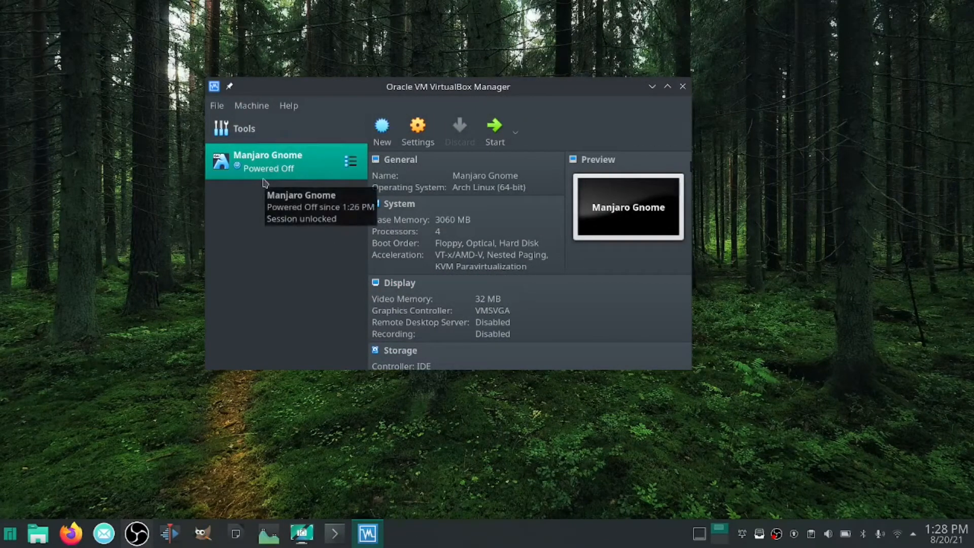
# Start the Manjaro Gnome machine, maximize its window and boot the live system with open source drivers
pyautogui.click(494, 133)
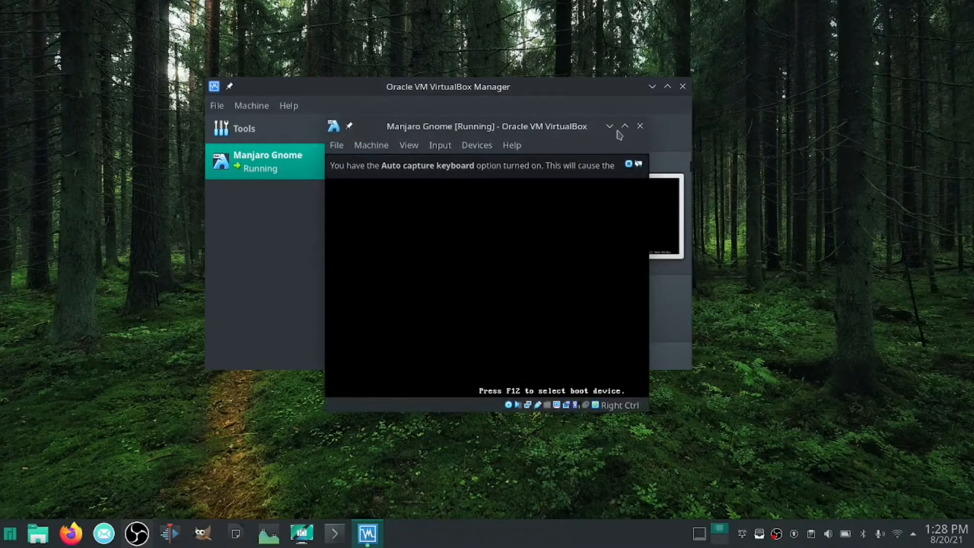
pyautogui.click(624, 126)
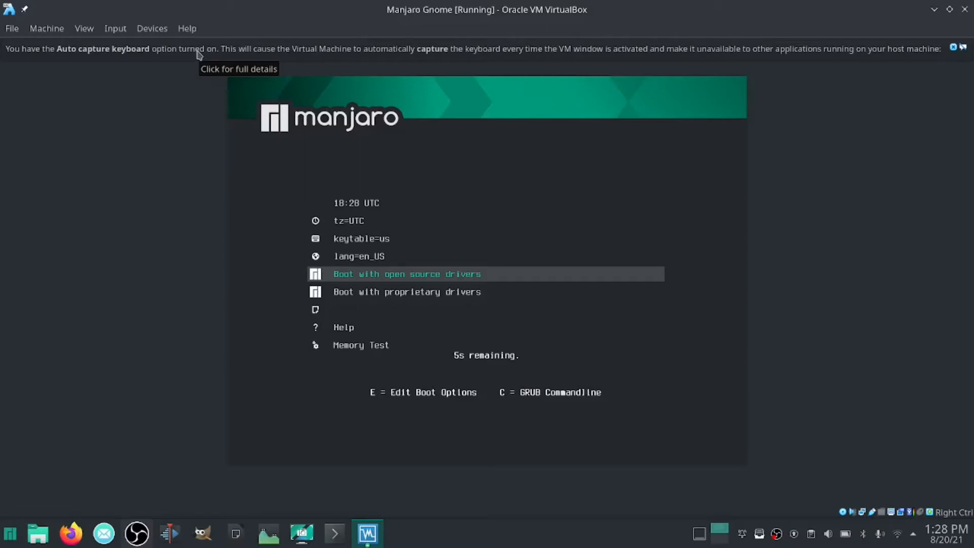
pyautogui.press('Return')
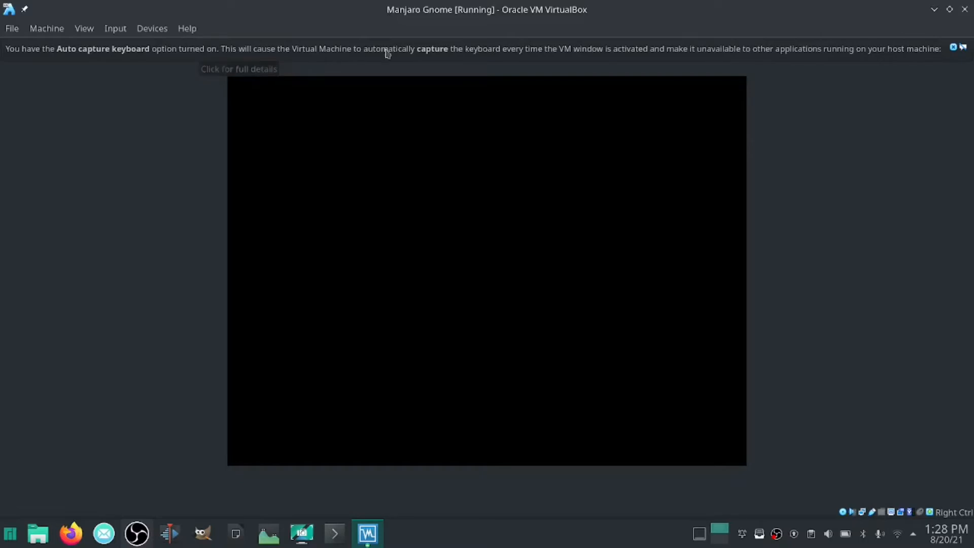
# Dismiss the keyboard capture and mouse integration notices, and switch the virtual machine to full-screen mode
pyautogui.click(953, 48)
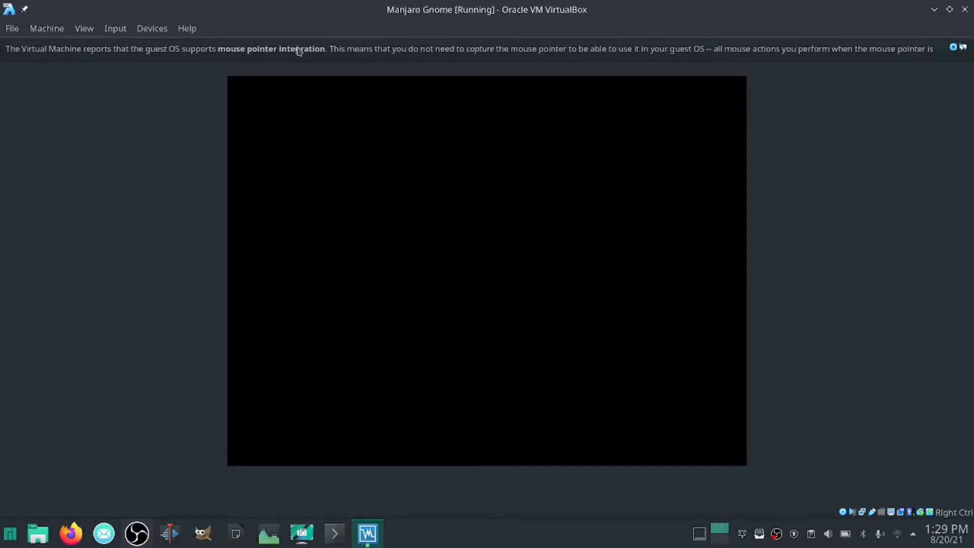
pyautogui.click(954, 49)
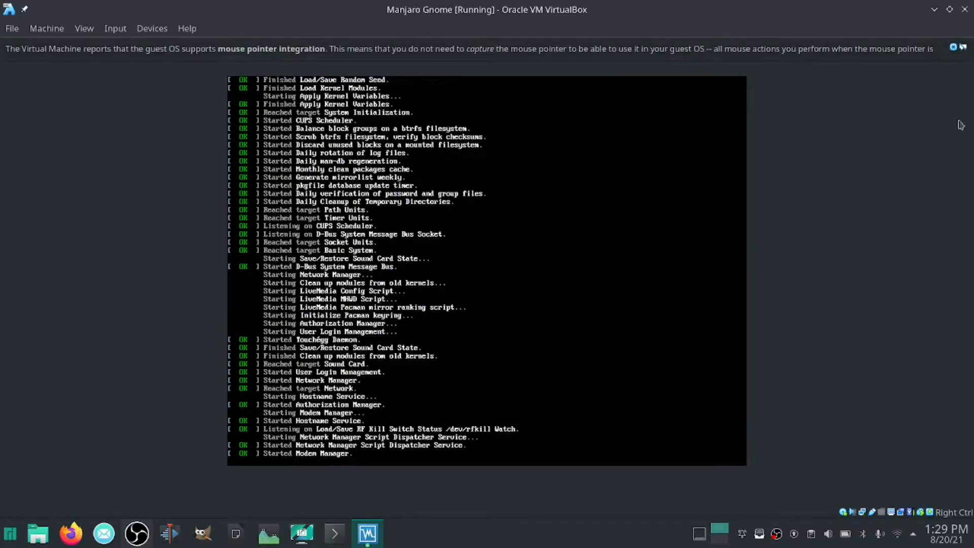
pyautogui.click(954, 47)
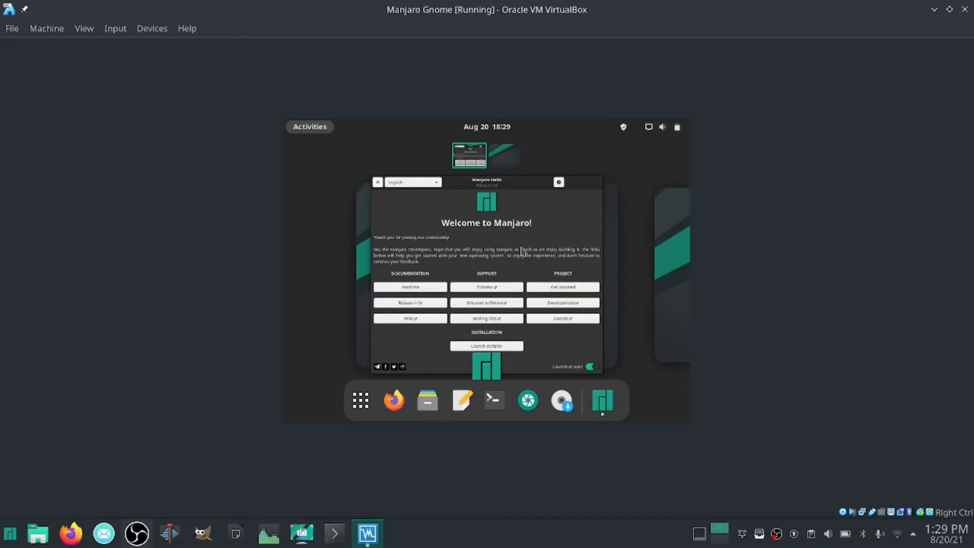
pyautogui.click(85, 30)
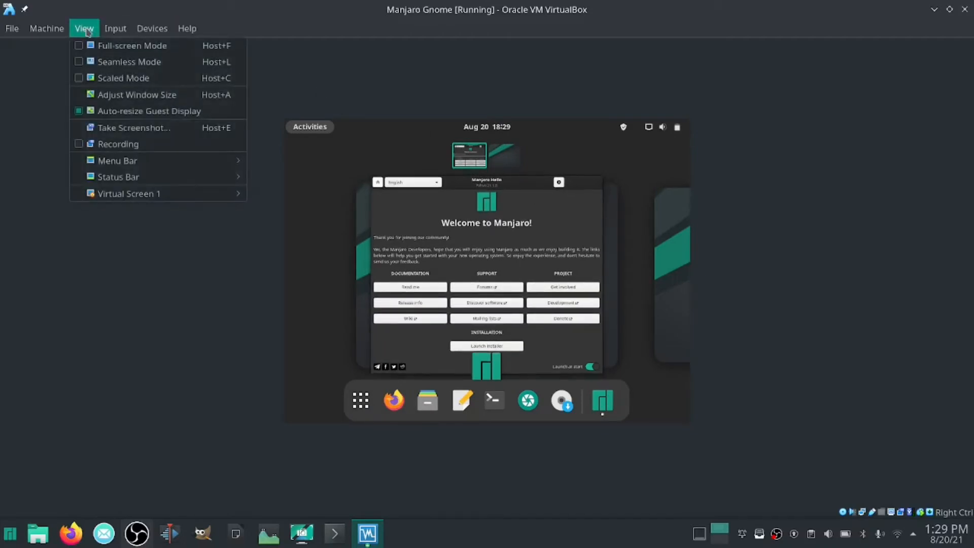
pyautogui.click(81, 46)
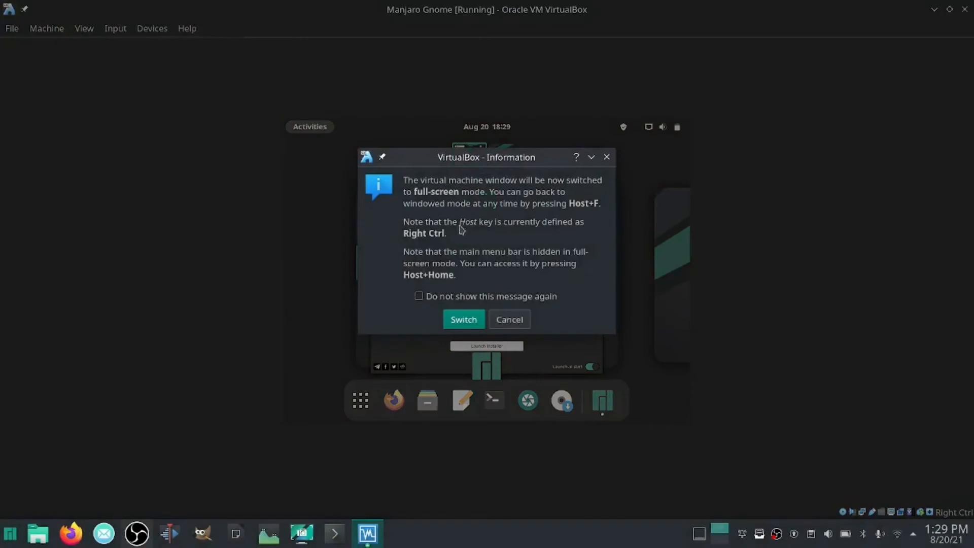
pyautogui.click(464, 319)
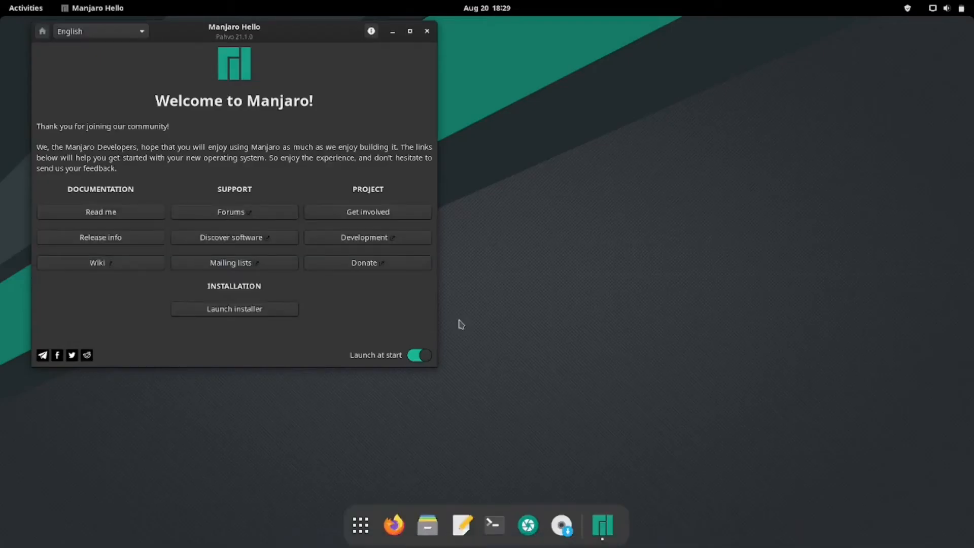
# Move the Manjaro Hello window toward the middle and close it, and look through the activities overview and application grid
pyautogui.moveTo(292, 32); pyautogui.dragTo(541, 95)
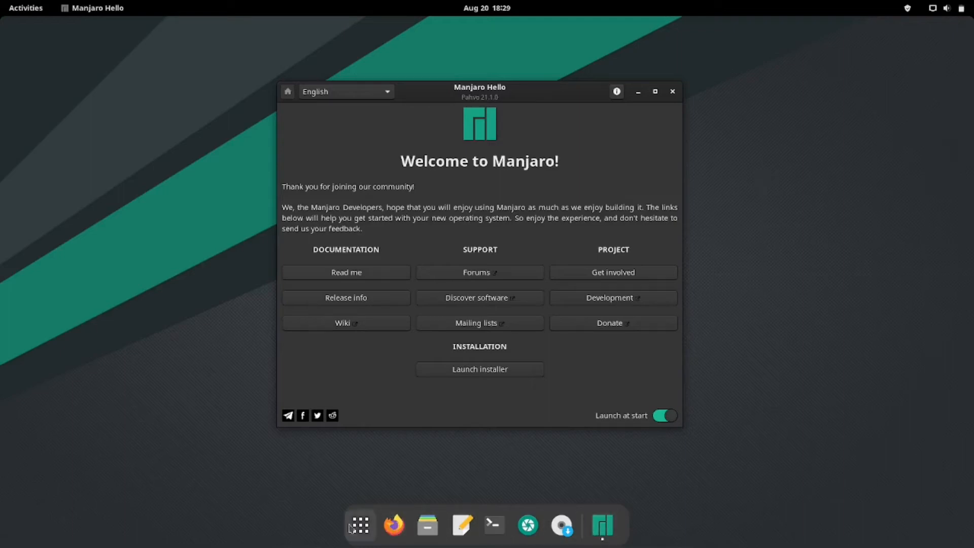
pyautogui.click(672, 92)
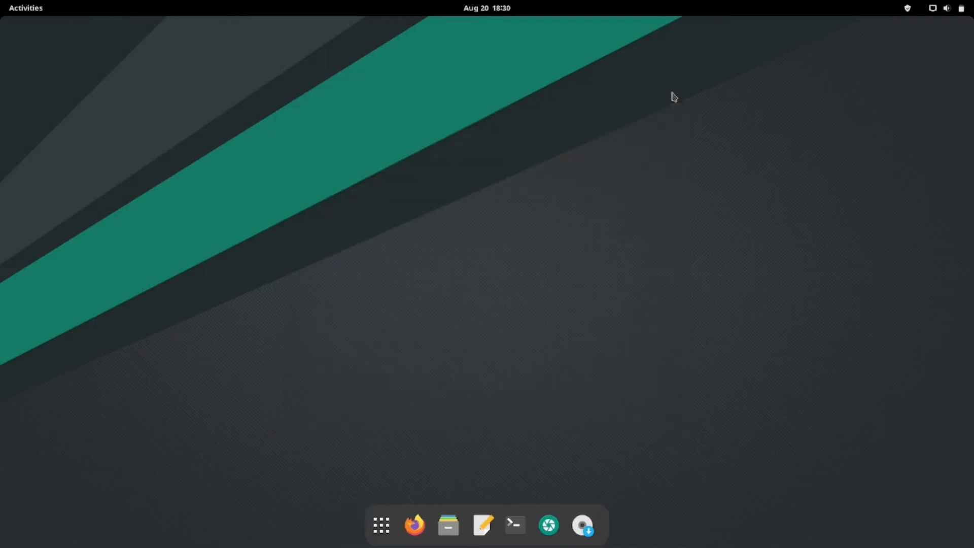
pyautogui.click(28, 9)
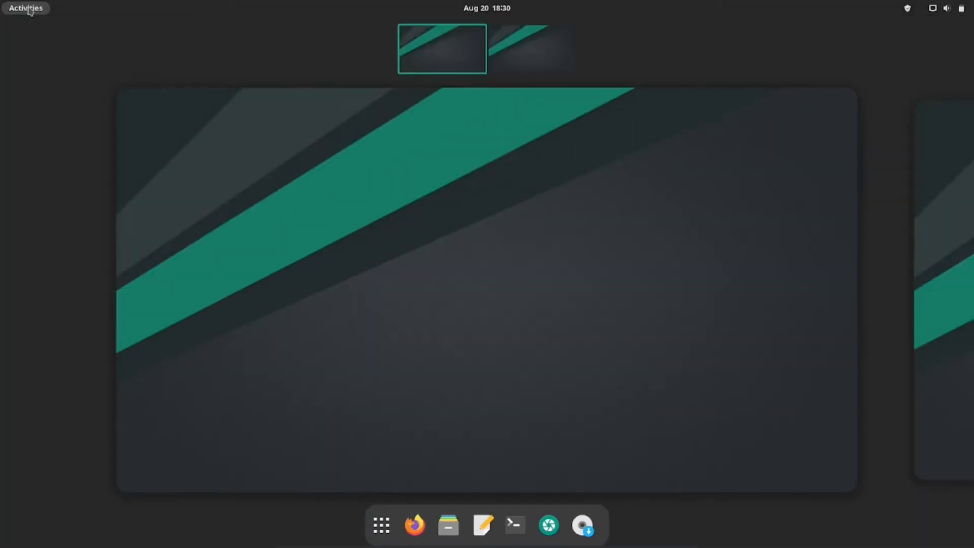
pyautogui.click(28, 9)
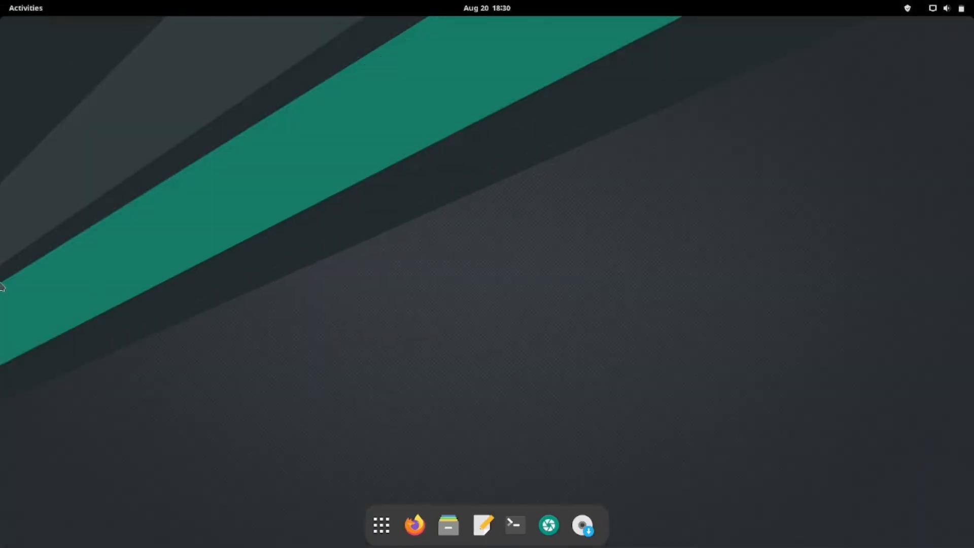
pyautogui.click(382, 525)
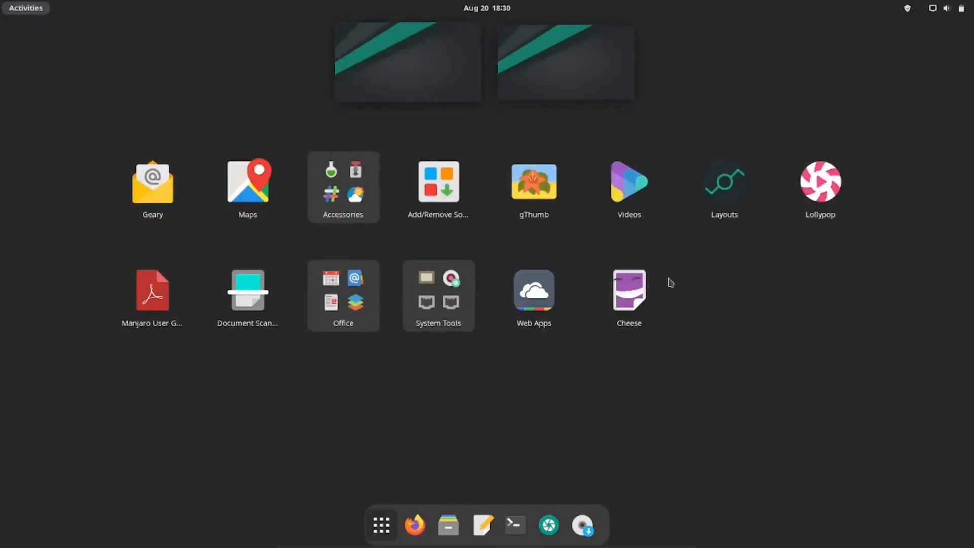
# Open the Files application, reposition and enlarge its window, and show its options menu
pyautogui.click(448, 525)
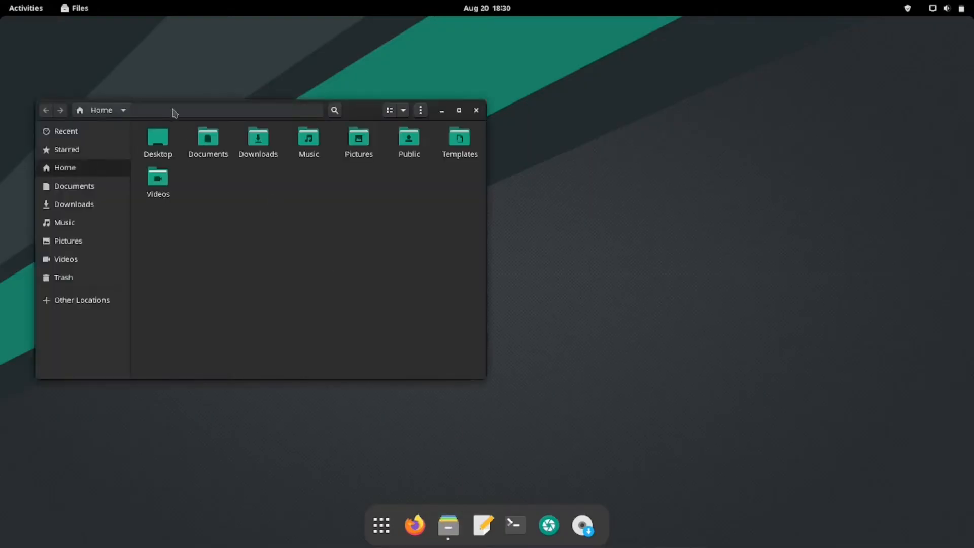
pyautogui.moveTo(540, 63); pyautogui.dragTo(504, 25)
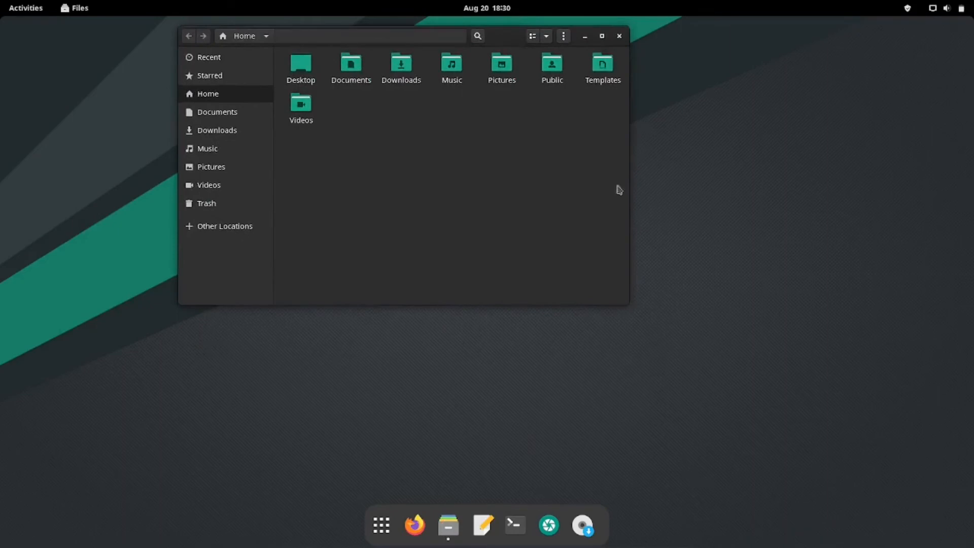
pyautogui.moveTo(628, 303); pyautogui.dragTo(743, 432)
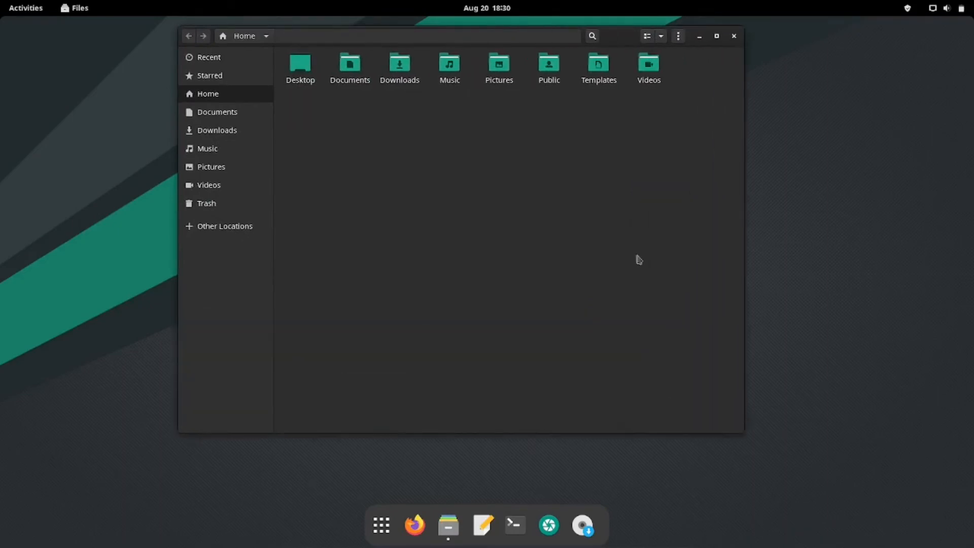
pyautogui.click(678, 36)
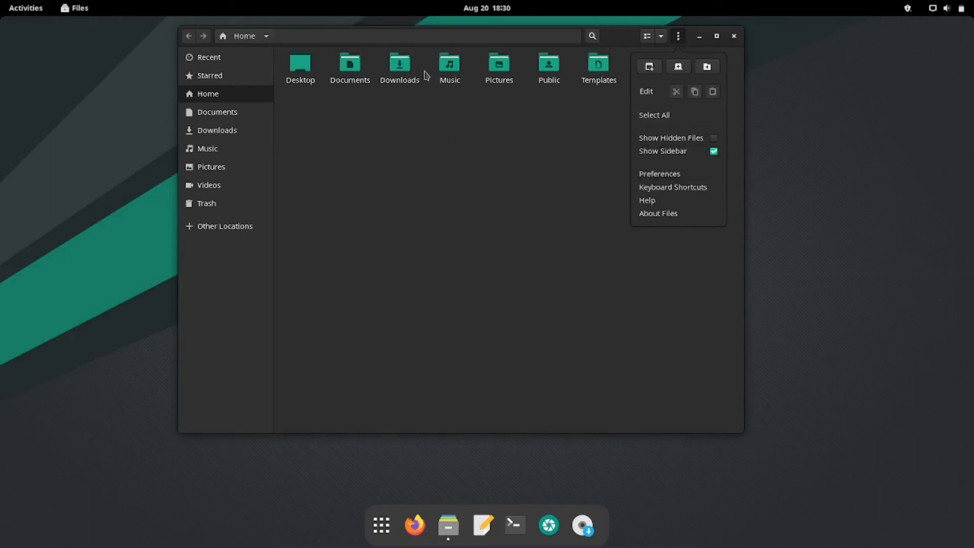
# Check the package update notifications, dismiss them and close the Files window
pyautogui.click(906, 9)
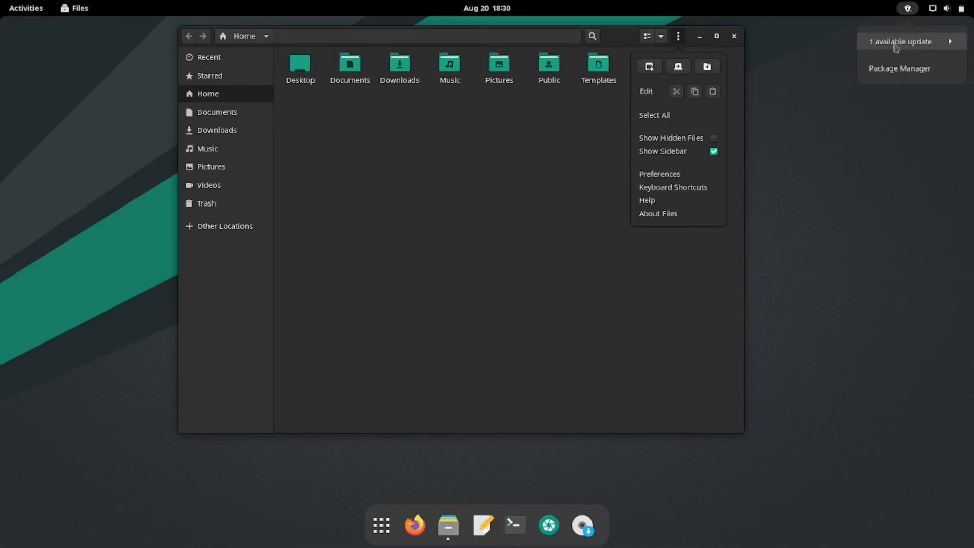
pyautogui.click(783, 264)
pyautogui.click(734, 39)
pyautogui.click(734, 36)
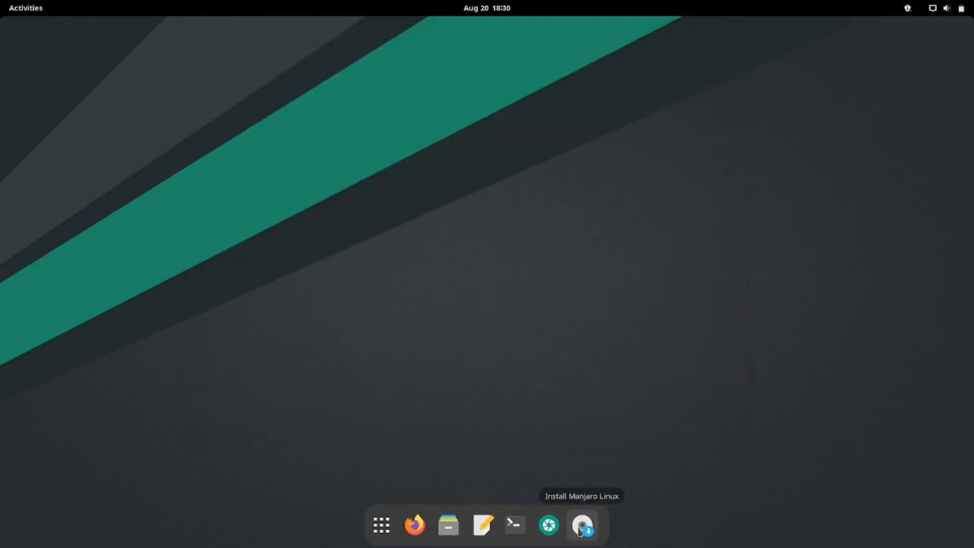
# Try to run htop in a new Terminal window, and close the terminal
pyautogui.click(507, 523)
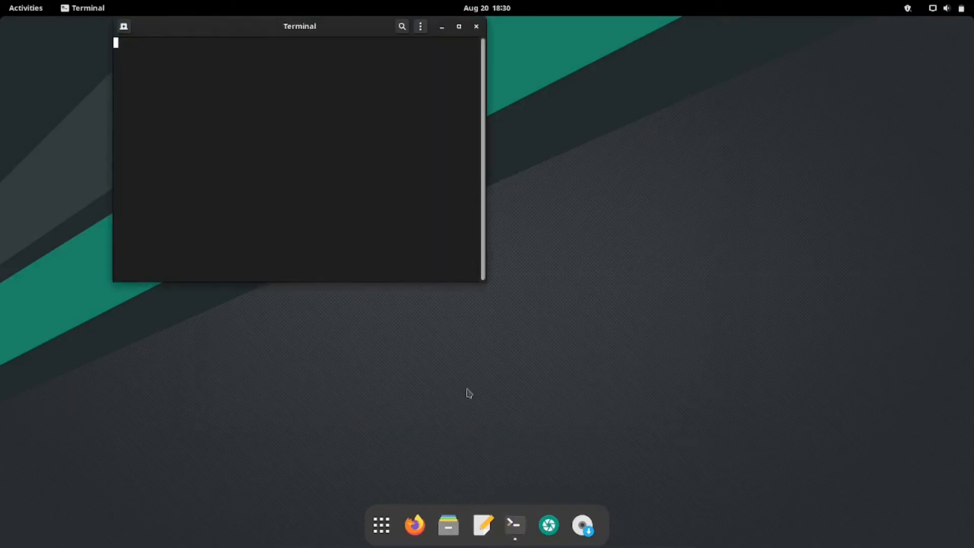
pyautogui.write('htop')
pyautogui.press('Return')
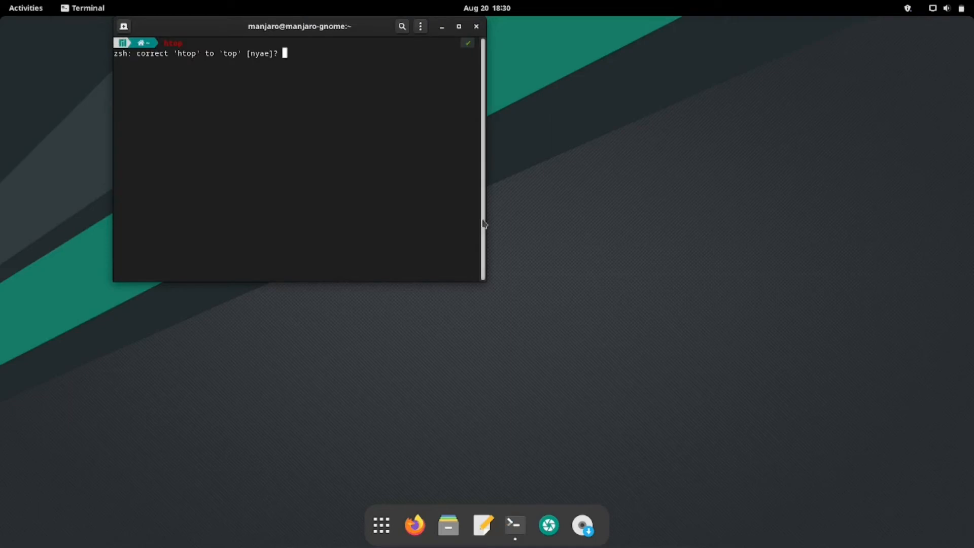
pyautogui.click(477, 27)
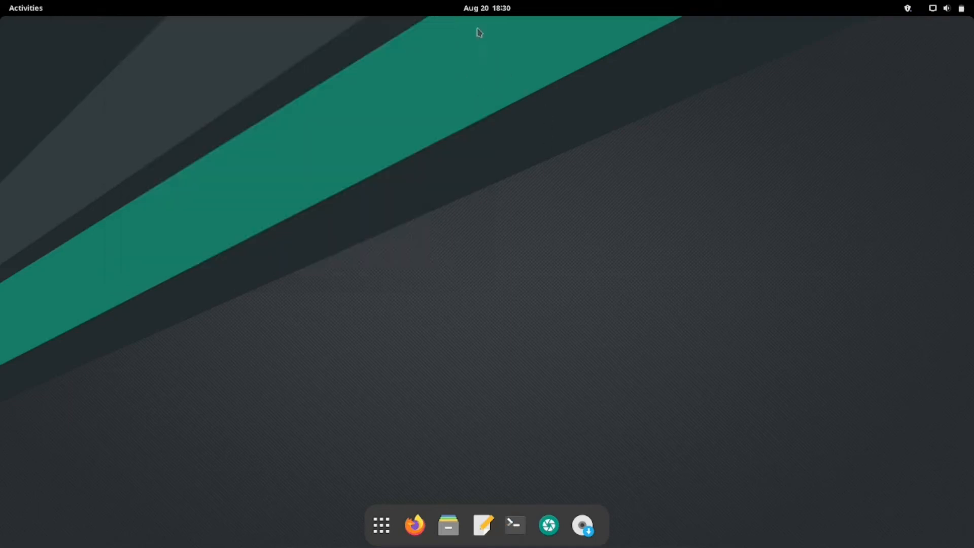
# Search the applications for "sys", examine the Resources view of System Monitor in a repositioned, enlarged window, and close it
pyautogui.click(381, 525)
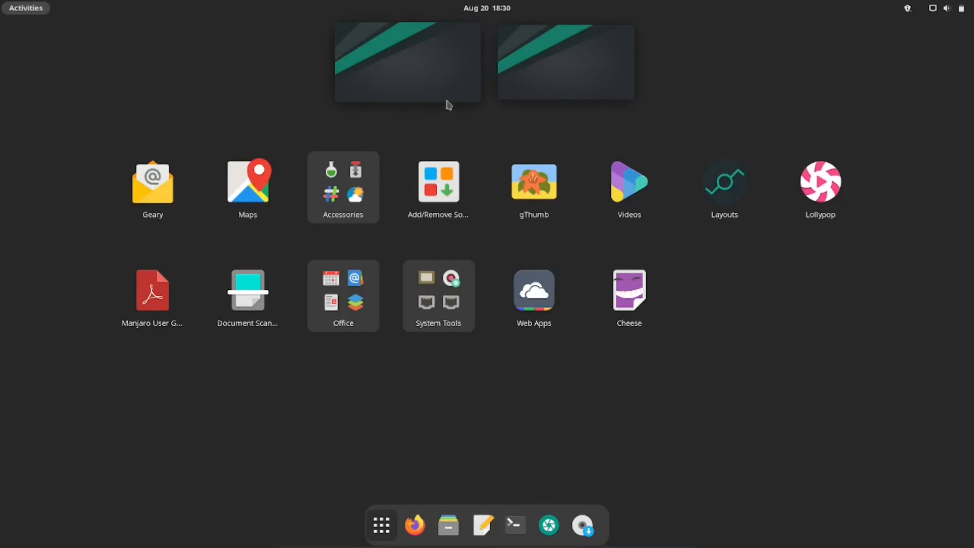
pyautogui.write('sys')
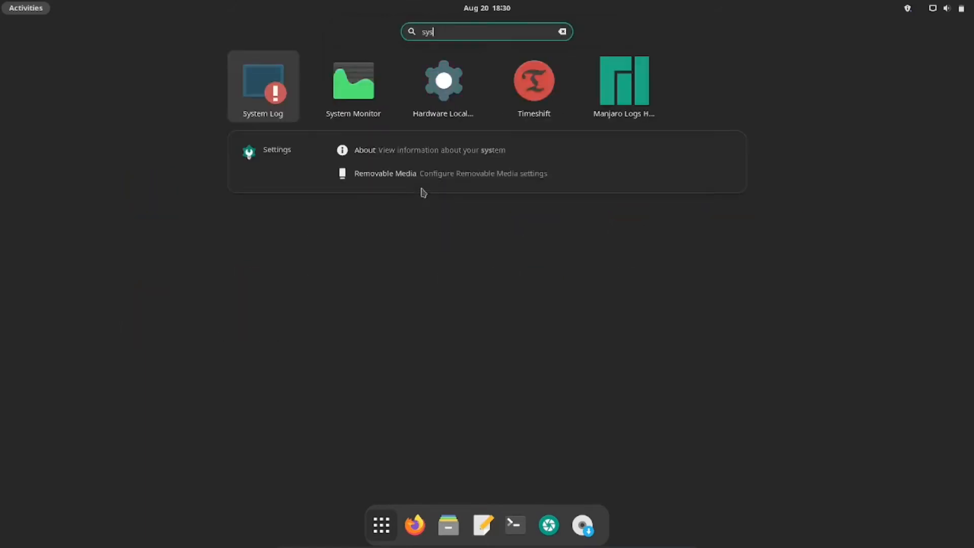
pyautogui.click(355, 97)
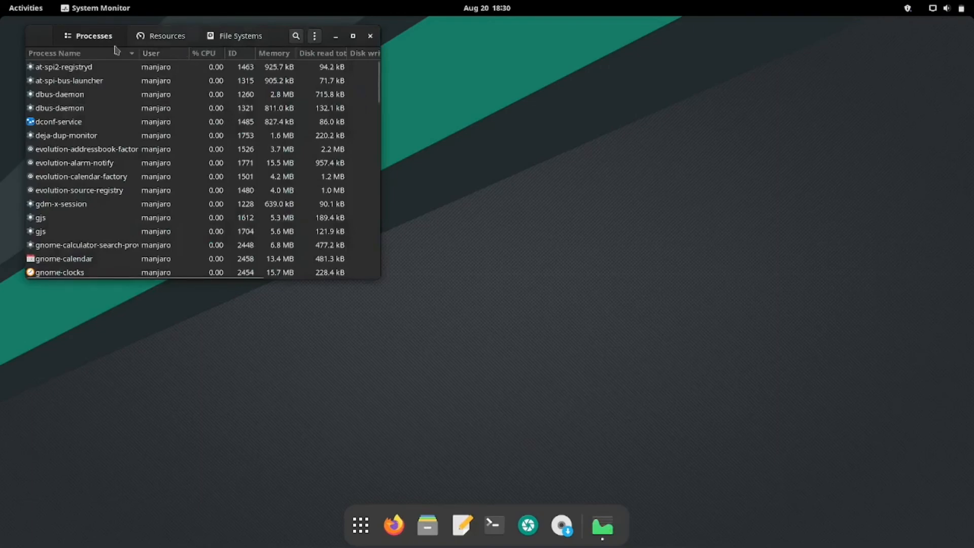
pyautogui.click(140, 39)
pyautogui.moveTo(287, 38); pyautogui.dragTo(401, 64)
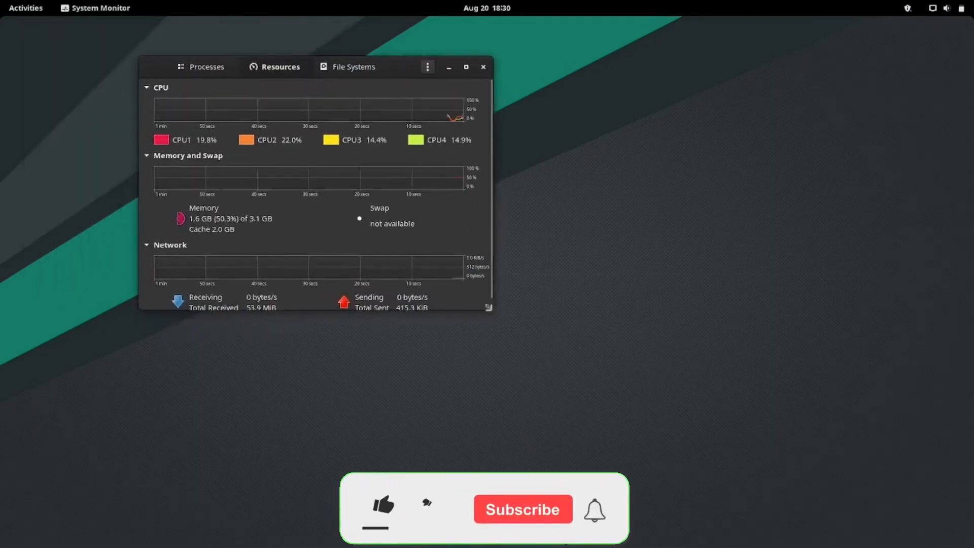
pyautogui.moveTo(494, 318); pyautogui.dragTo(679, 455)
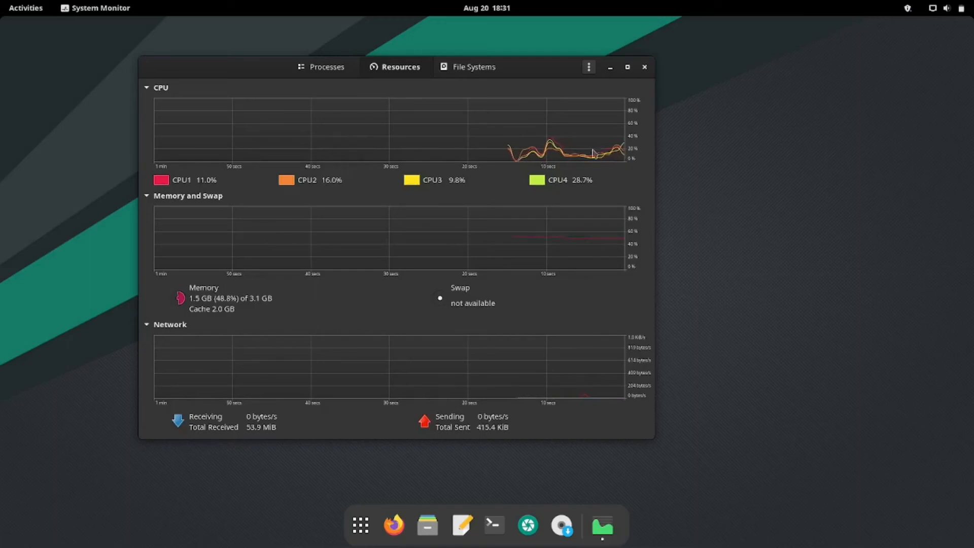
pyautogui.click(644, 68)
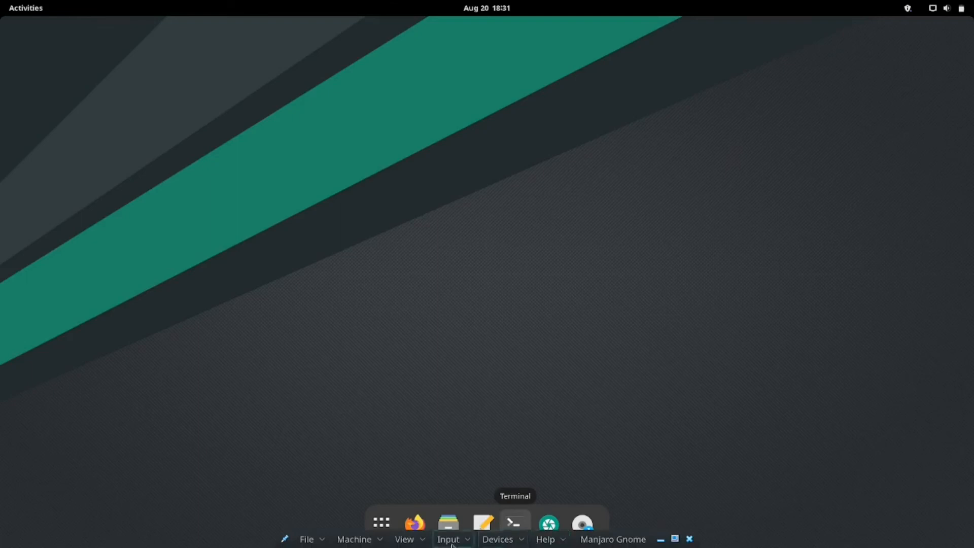
# Take the virtual machine out of full-screen mode and close it with the Power off the machine option
pyautogui.click(406, 538)
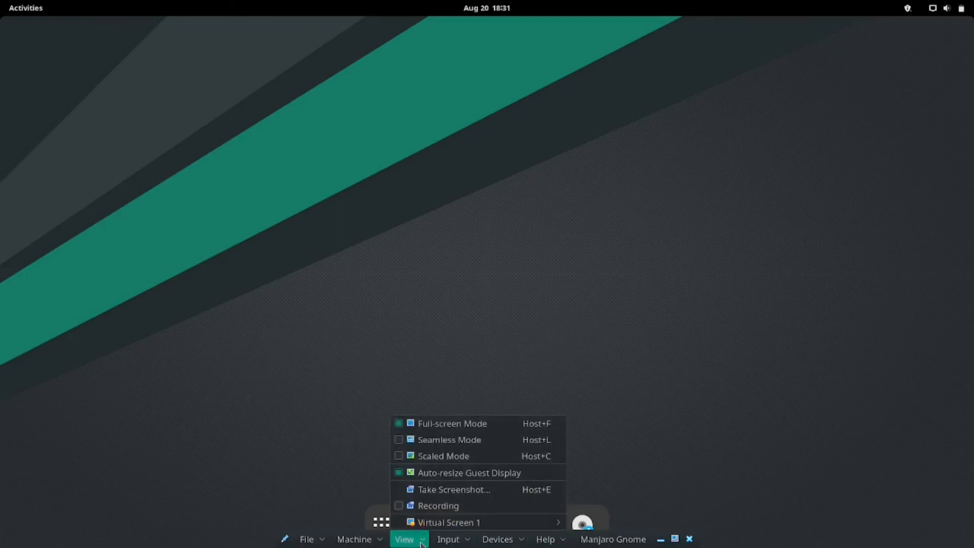
pyautogui.click(404, 423)
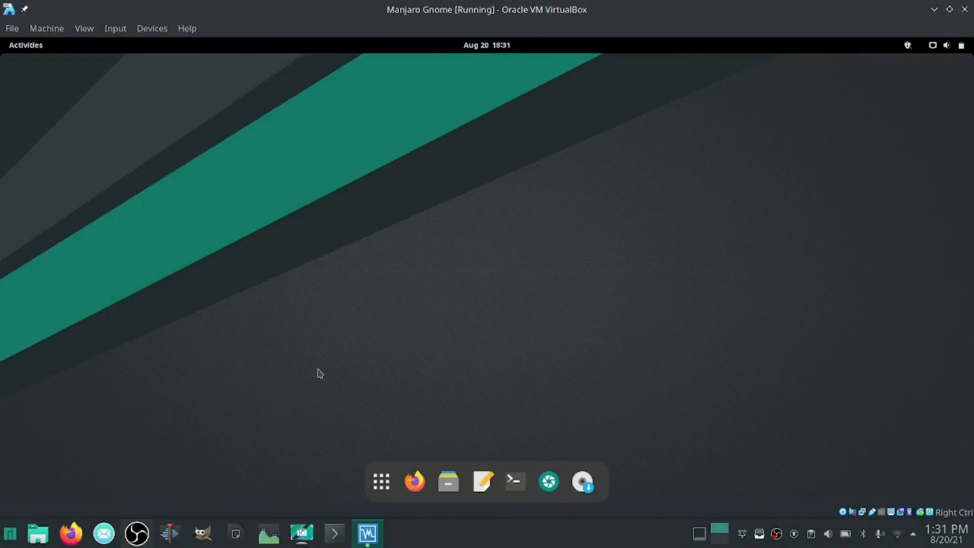
pyautogui.click(12, 29)
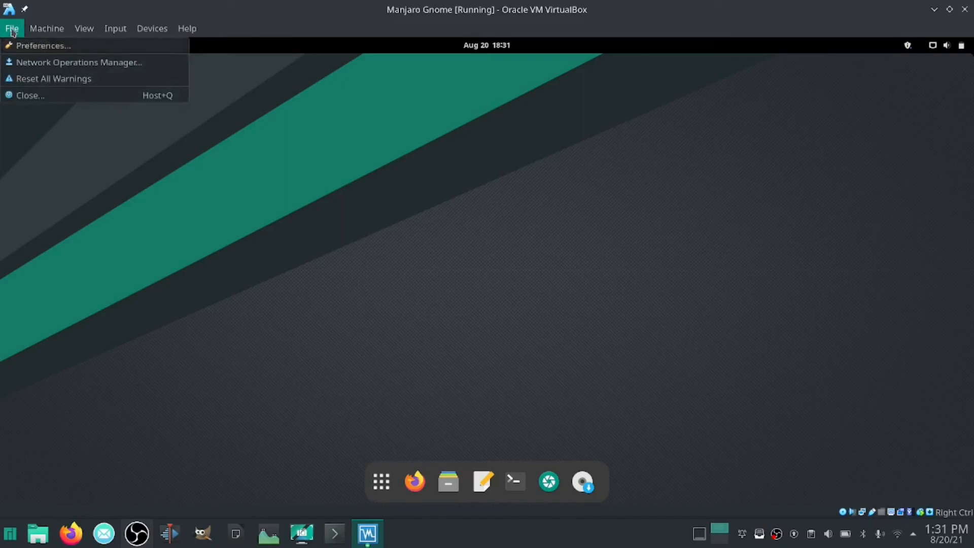
pyautogui.click(20, 95)
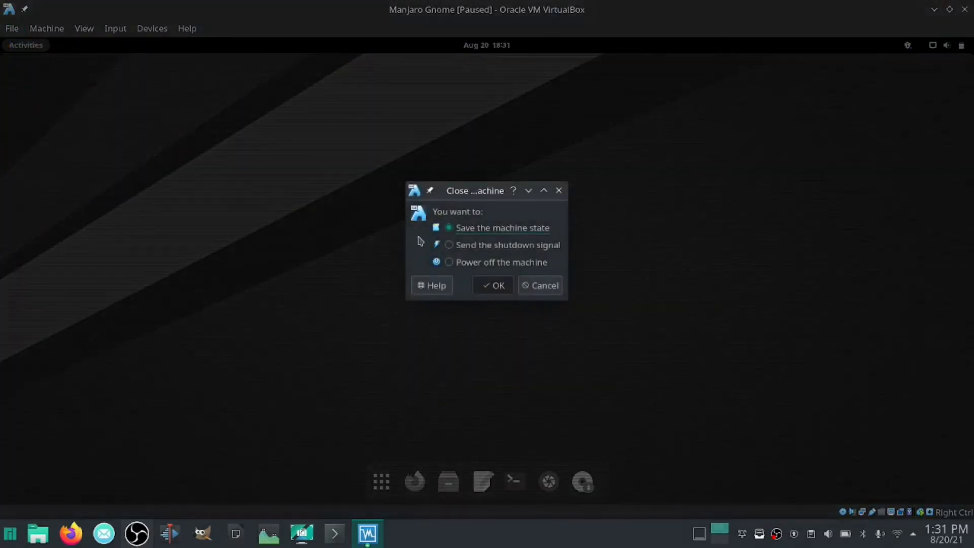
pyautogui.click(449, 263)
pyautogui.click(495, 285)
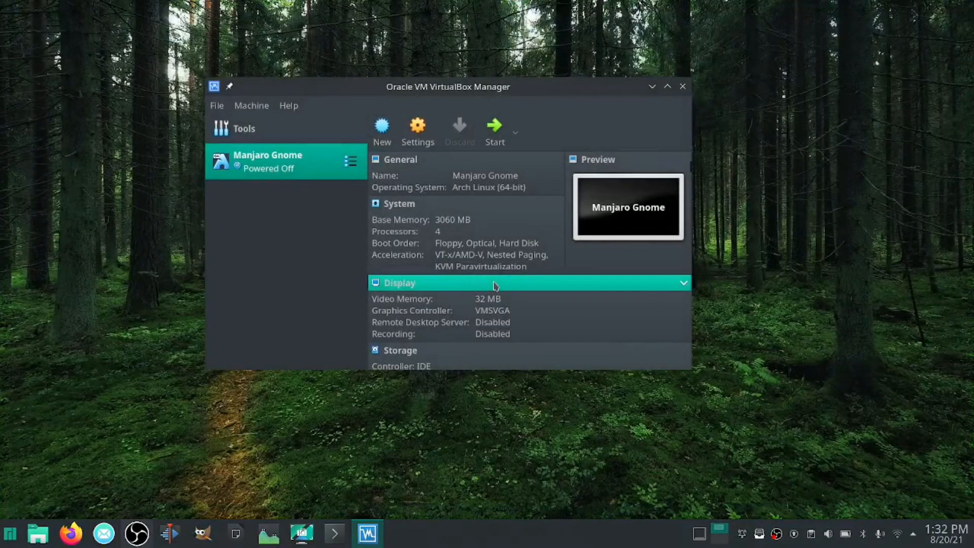
# Close the VirtualBox Manager, reopen it to view the Manjaro Gnome machine's entry, and close it again
pyautogui.click(682, 87)
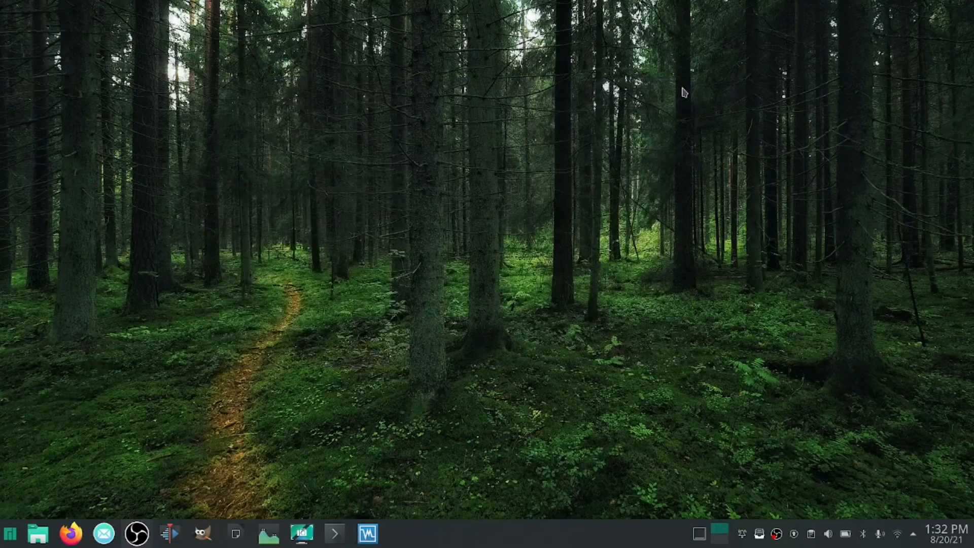
pyautogui.click(365, 531)
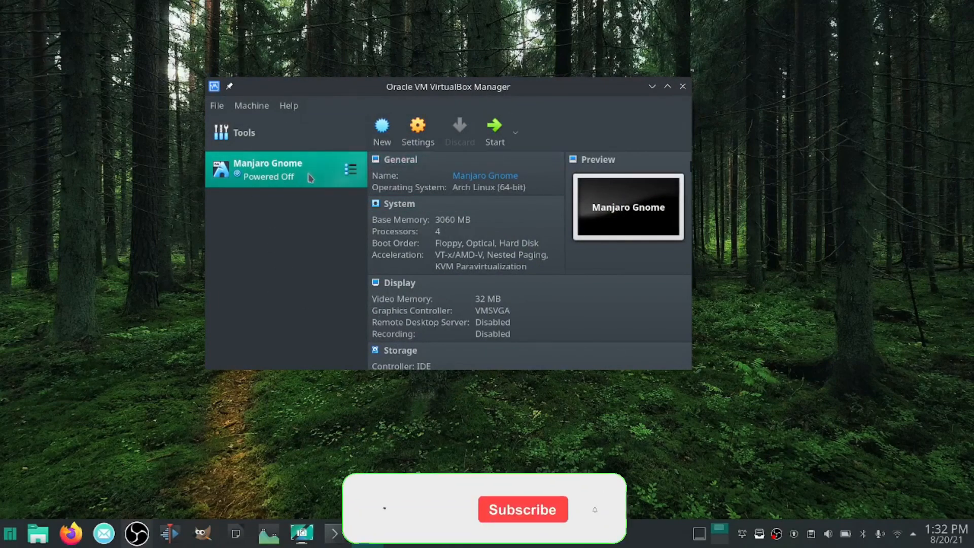
pyautogui.click(683, 87)
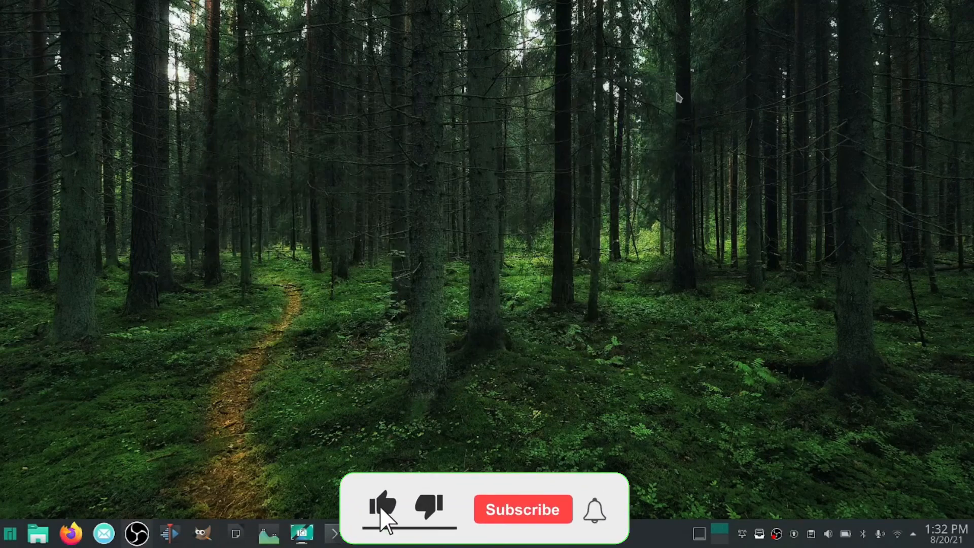